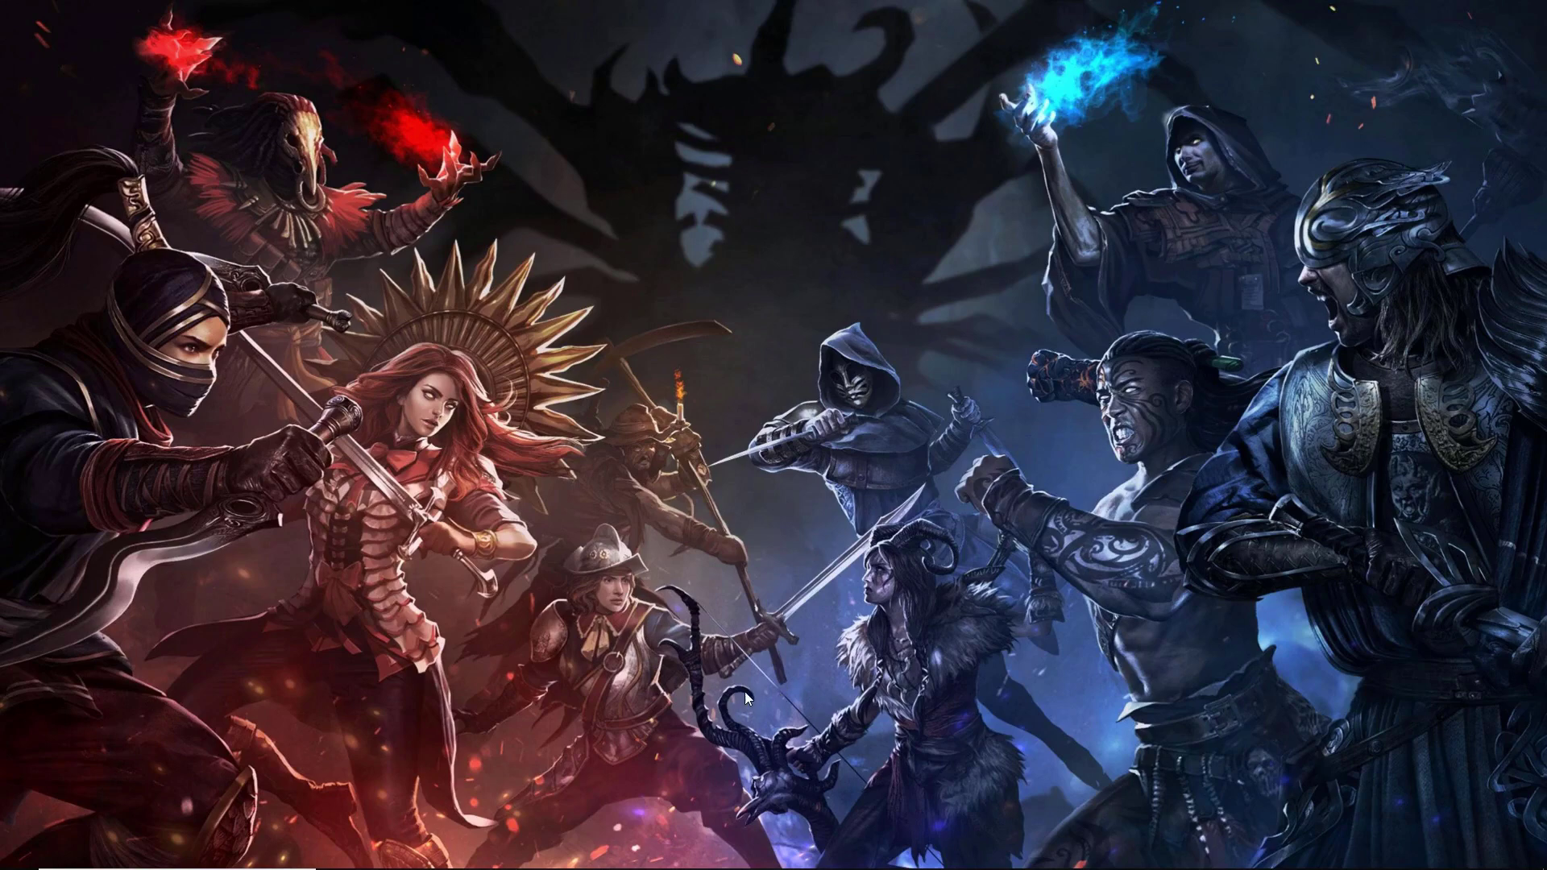
# Search Windows for Path of Exile and open the game's installation folder from its shortcut.
pyautogui.click(203, 868)
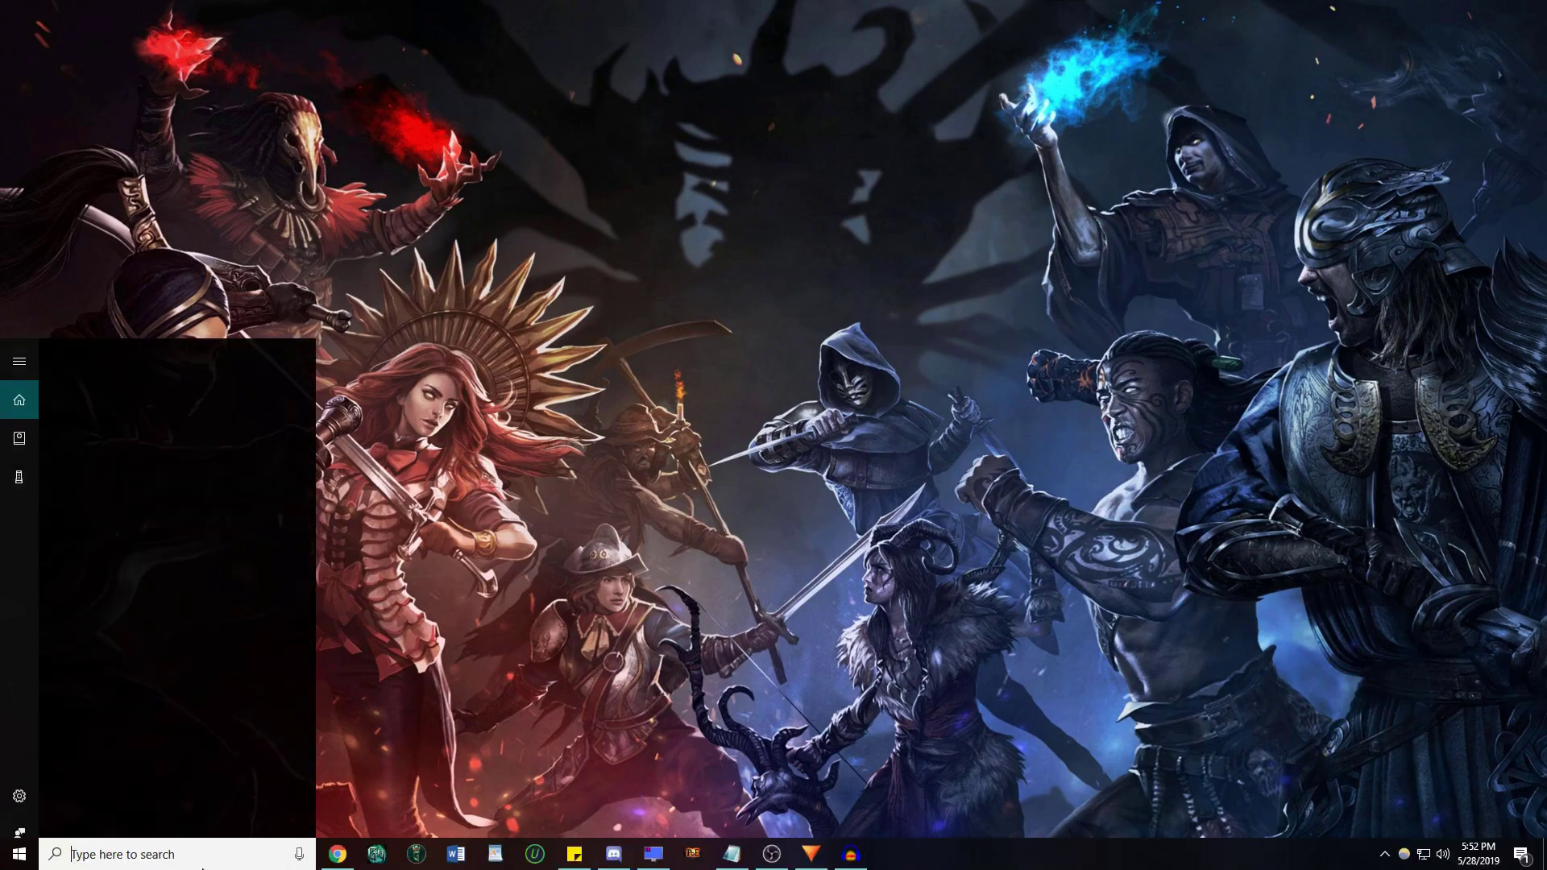
pyautogui.write('path of')
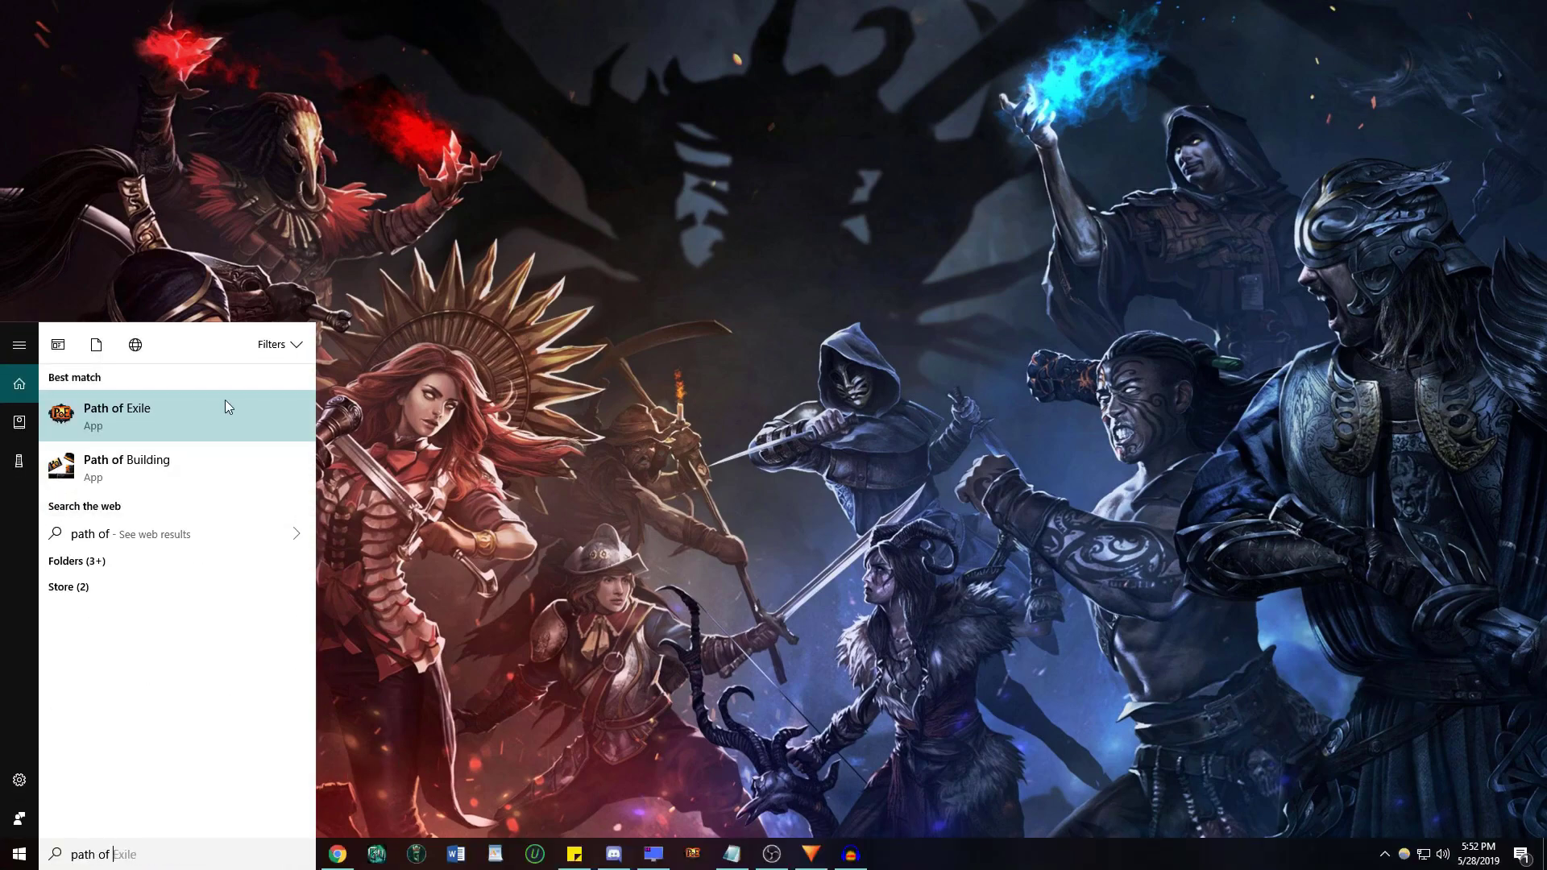
pyautogui.click(160, 444)
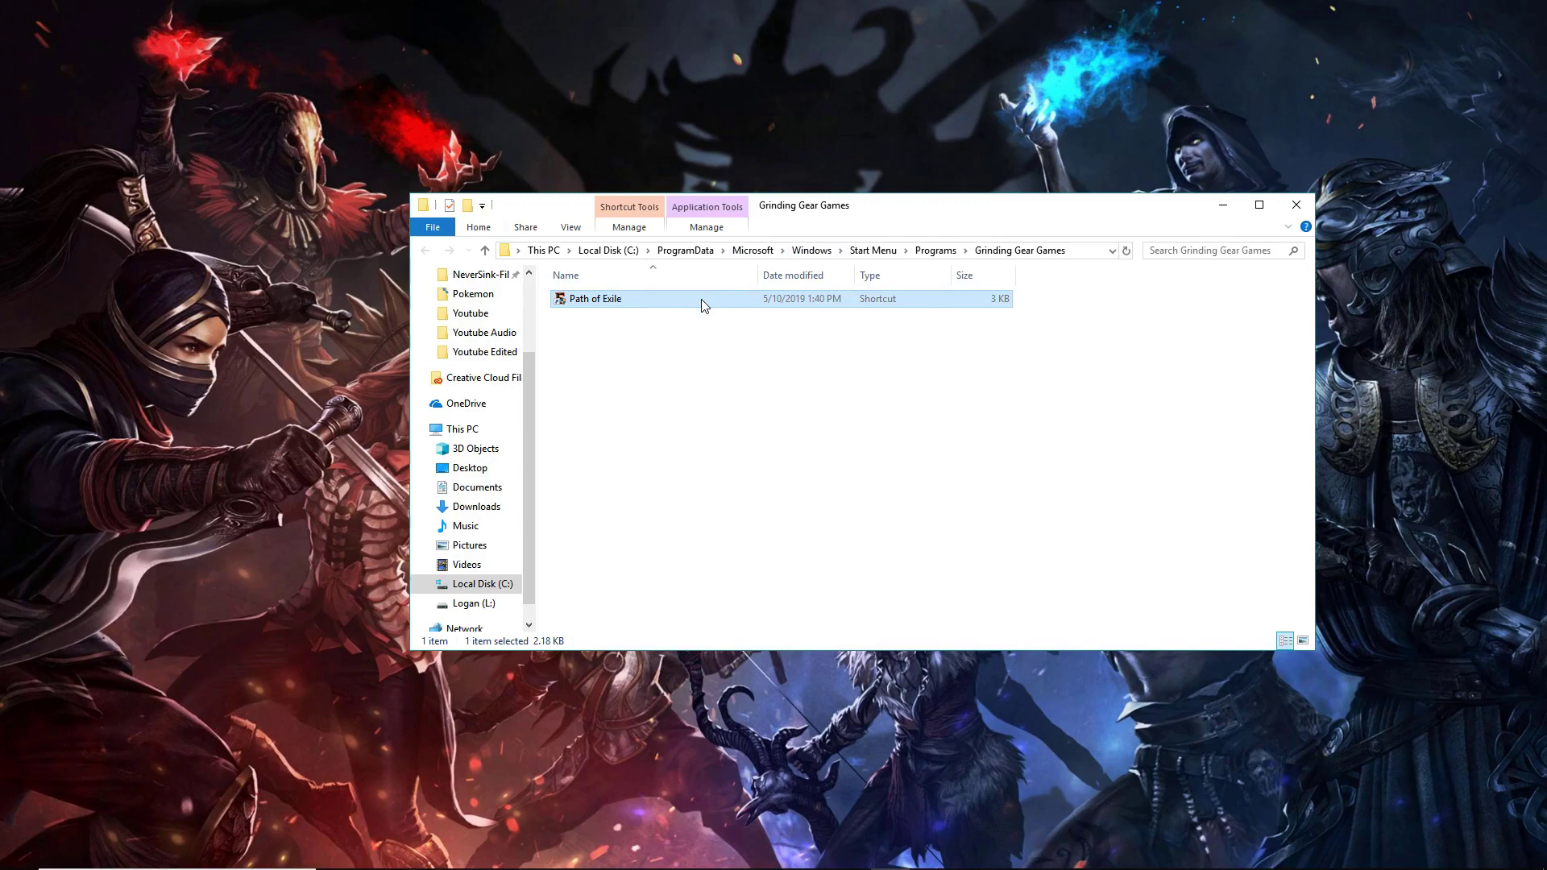
pyautogui.rightClick(698, 301)
pyautogui.click(741, 379)
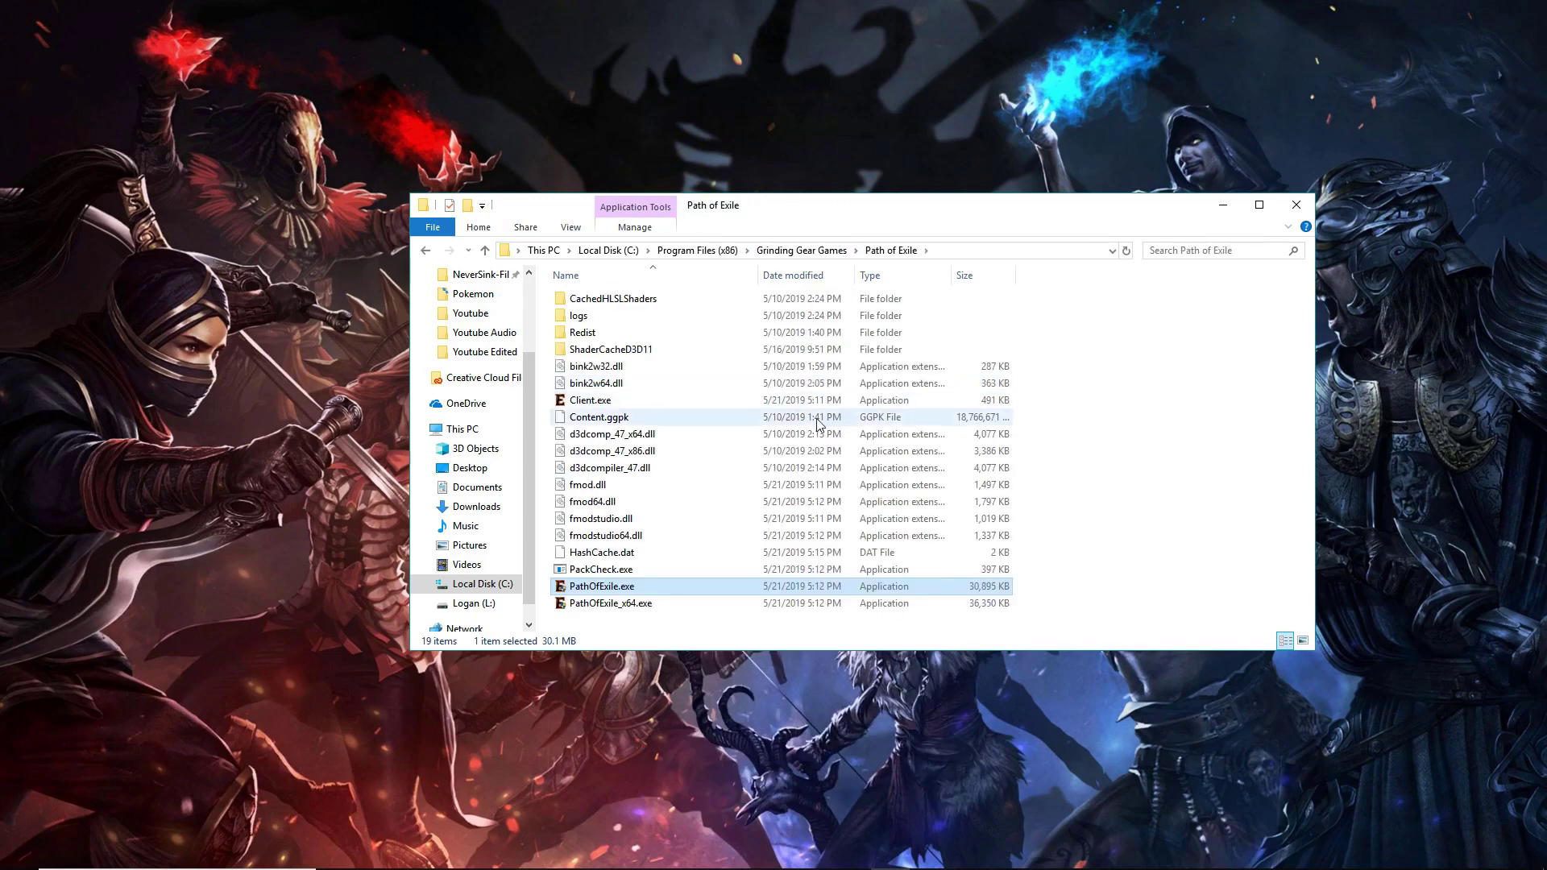
# Open the properties of PathOfExile_x64.exe and show its compatibility settings.
pyautogui.rightClick(761, 609)
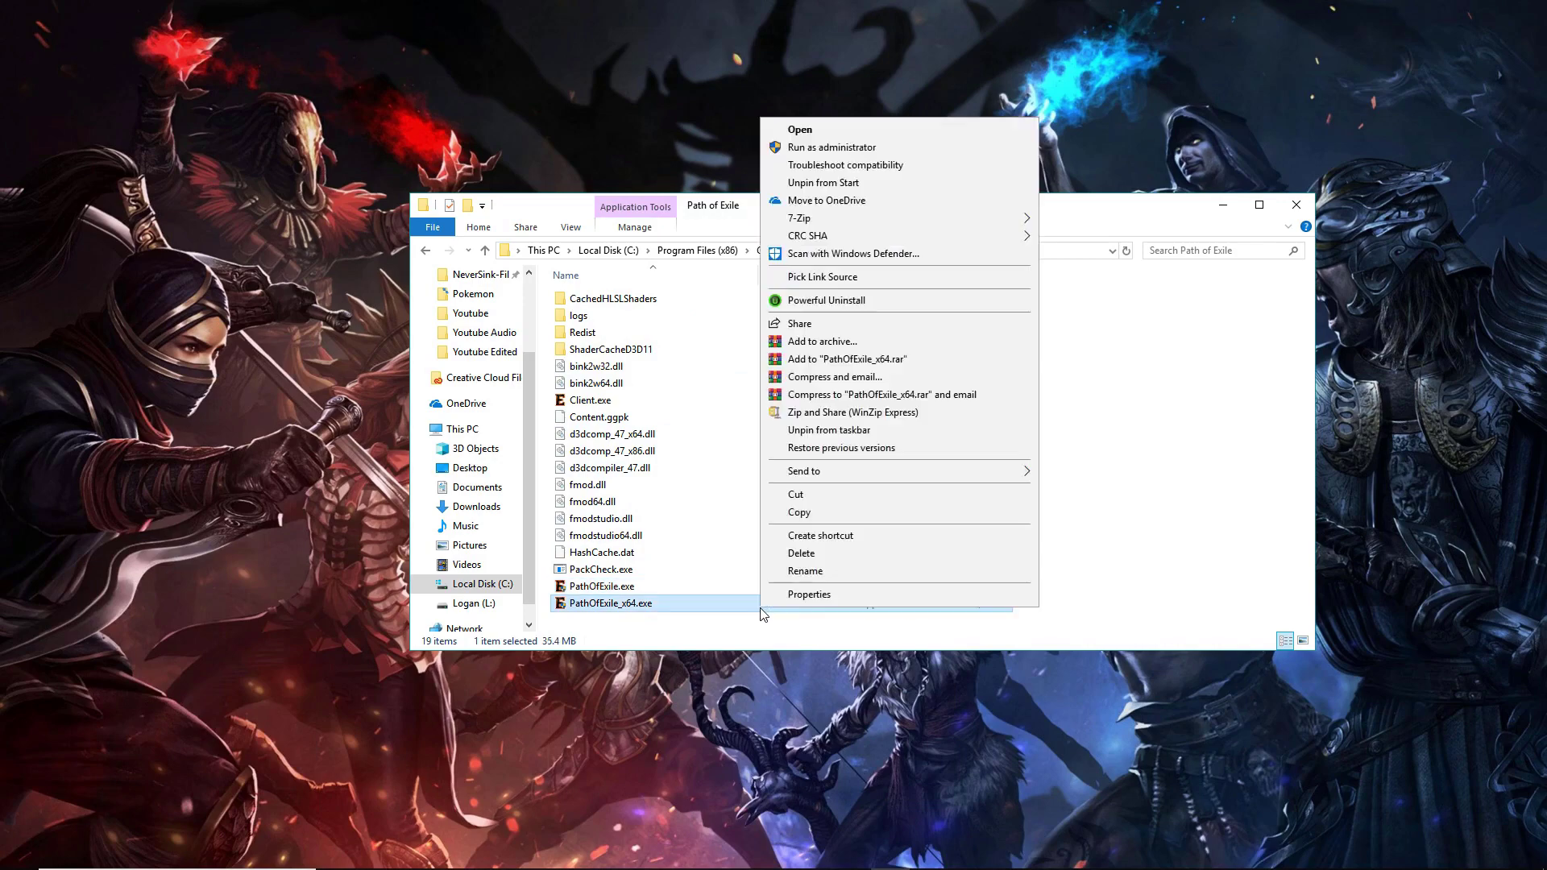
pyautogui.click(805, 596)
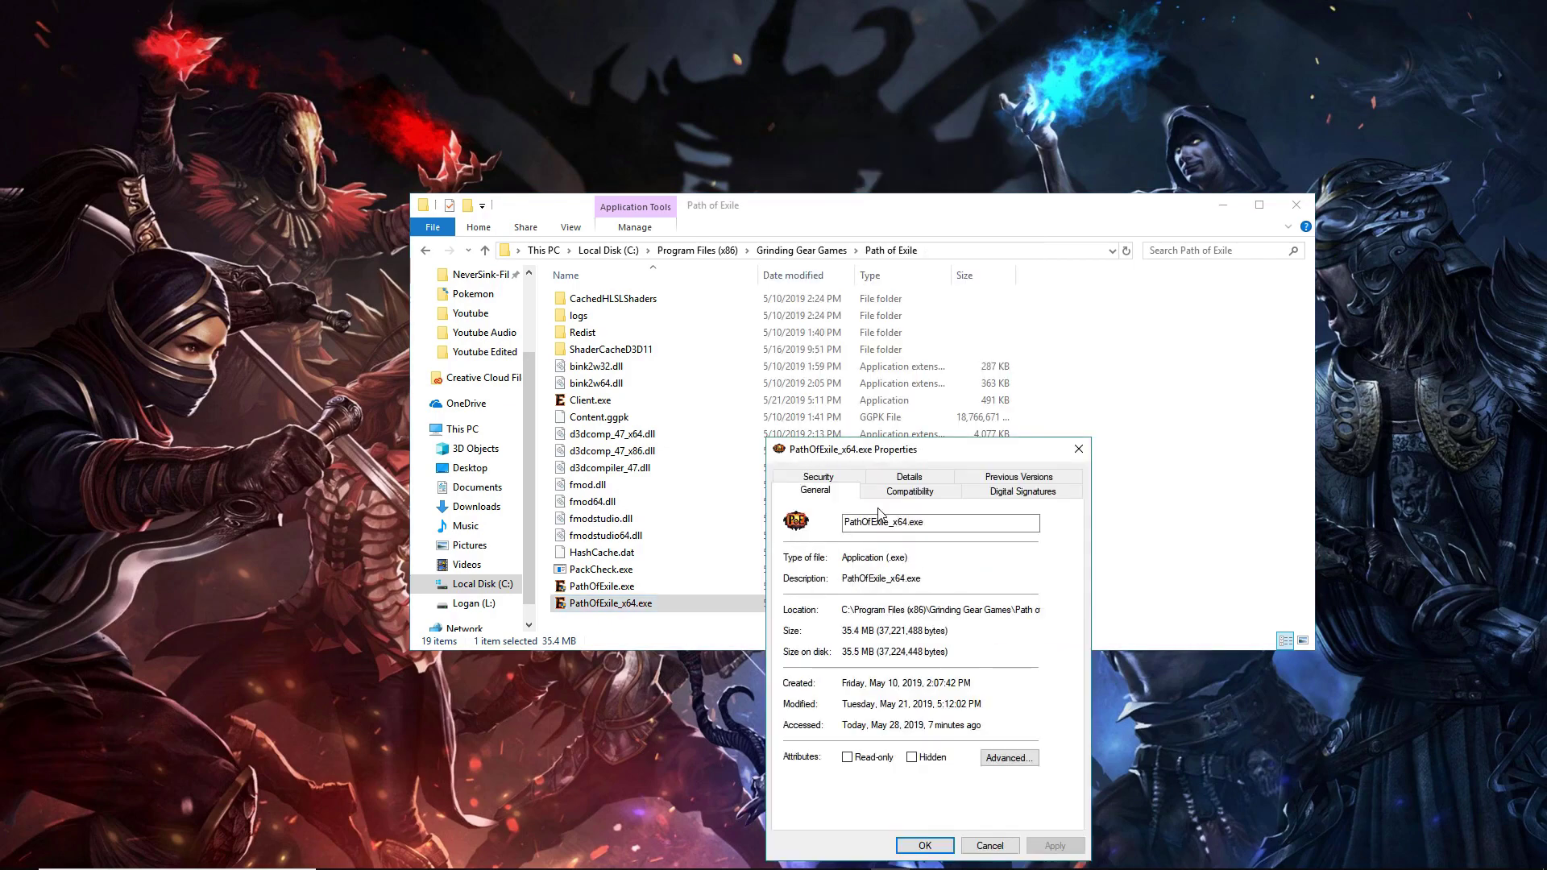
pyautogui.moveTo(901, 458); pyautogui.dragTo(834, 302)
pyautogui.click(842, 326)
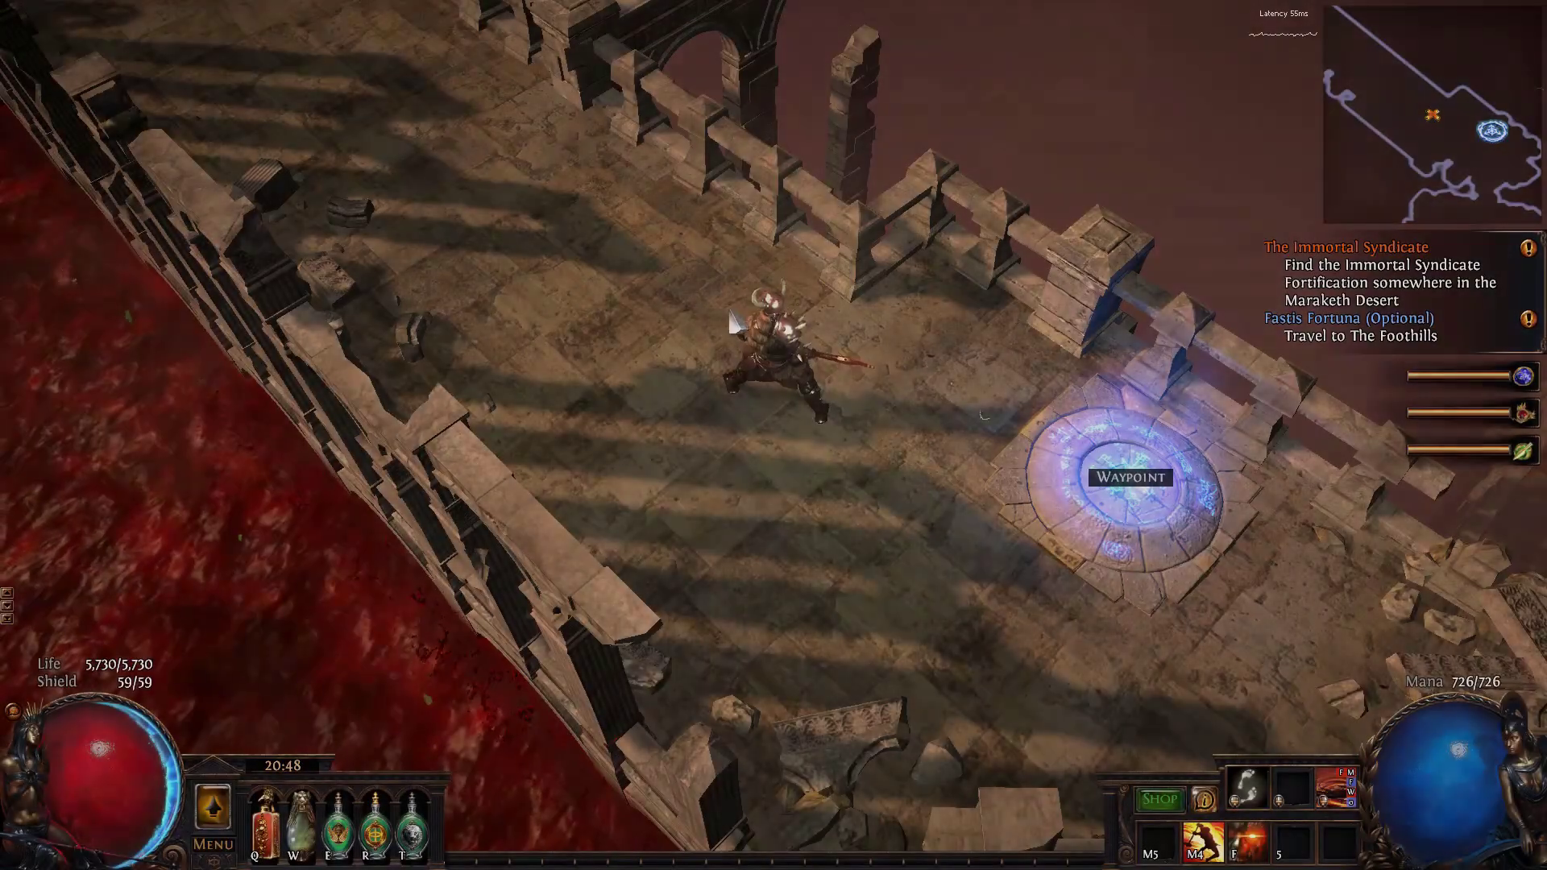
# Check the character sheet briefly, close it and open the game's Options window.
pyautogui.press('c')
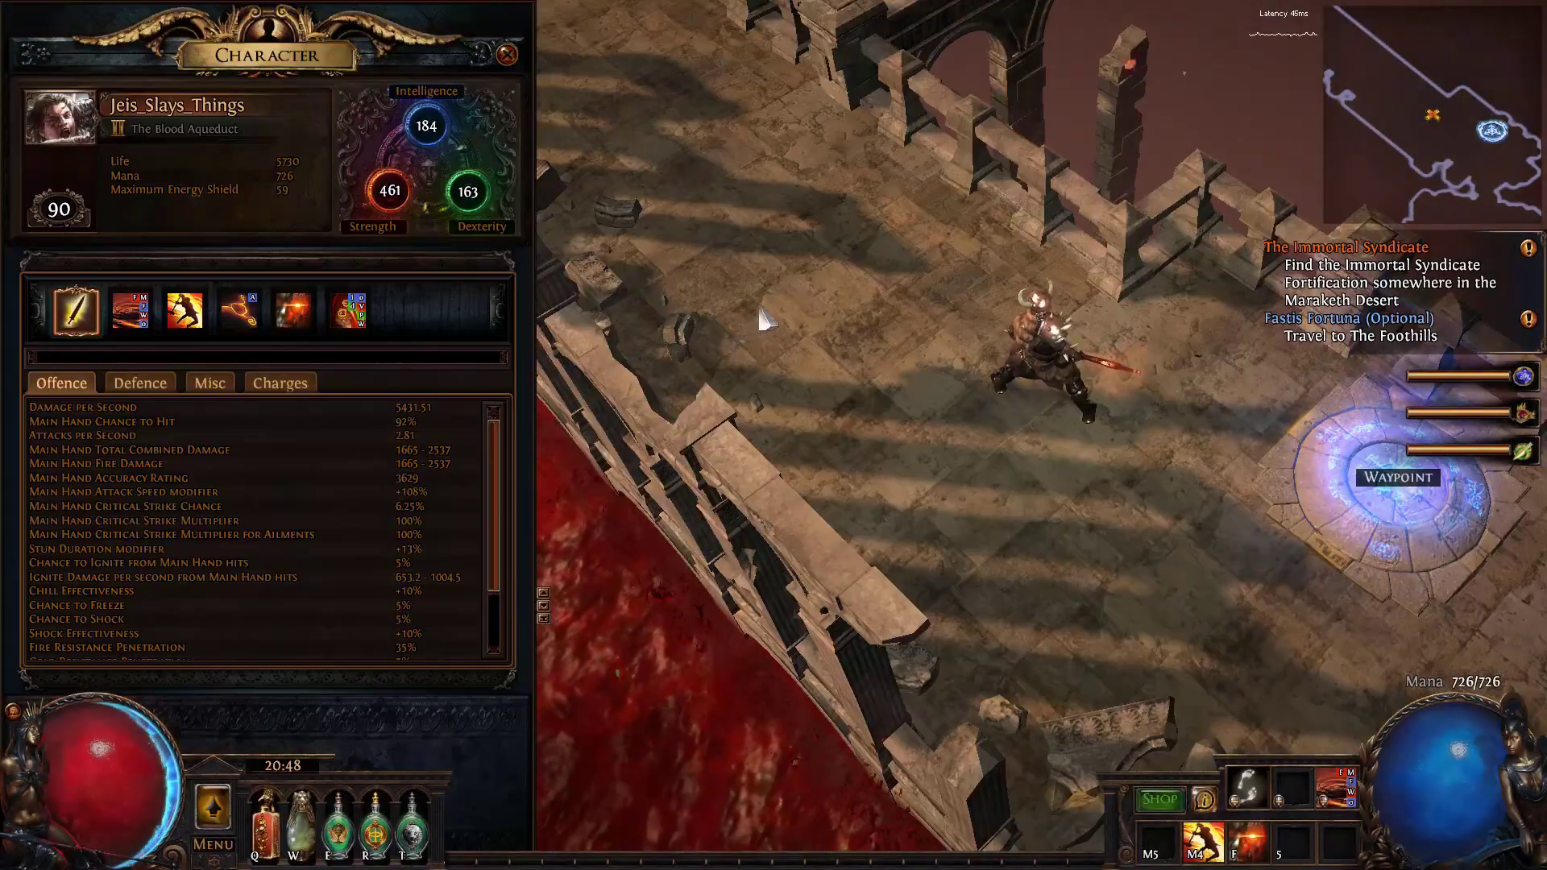
pyautogui.press('c')
pyautogui.press('o')
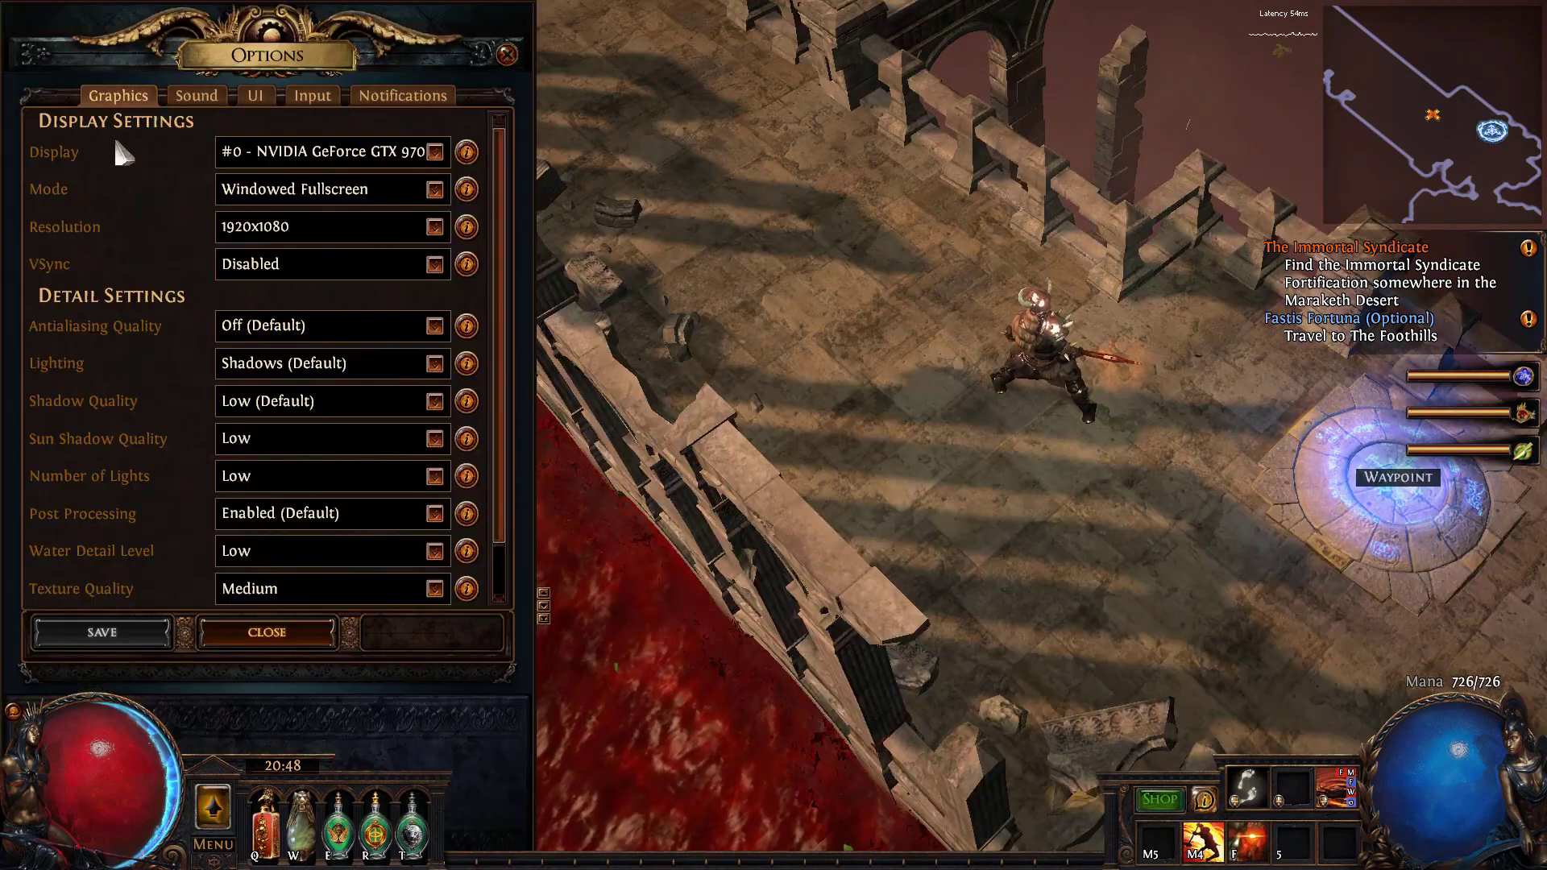
# Fight through the monsters of The Blood Aqueduct using attacks and flasks while the graphics options stay open for review.
pyautogui.moveTo(588, 79)
pyautogui.mouseDown()
pyautogui.moveTo(606, 47)
pyautogui.moveTo(580, 72)
pyautogui.moveTo(702, 115)
pyautogui.moveTo(681, 113)
pyautogui.moveTo(824, 236)
pyautogui.mouseUp()
pyautogui.press('f')
pyautogui.rightClick(849, 268)
pyautogui.press('e')
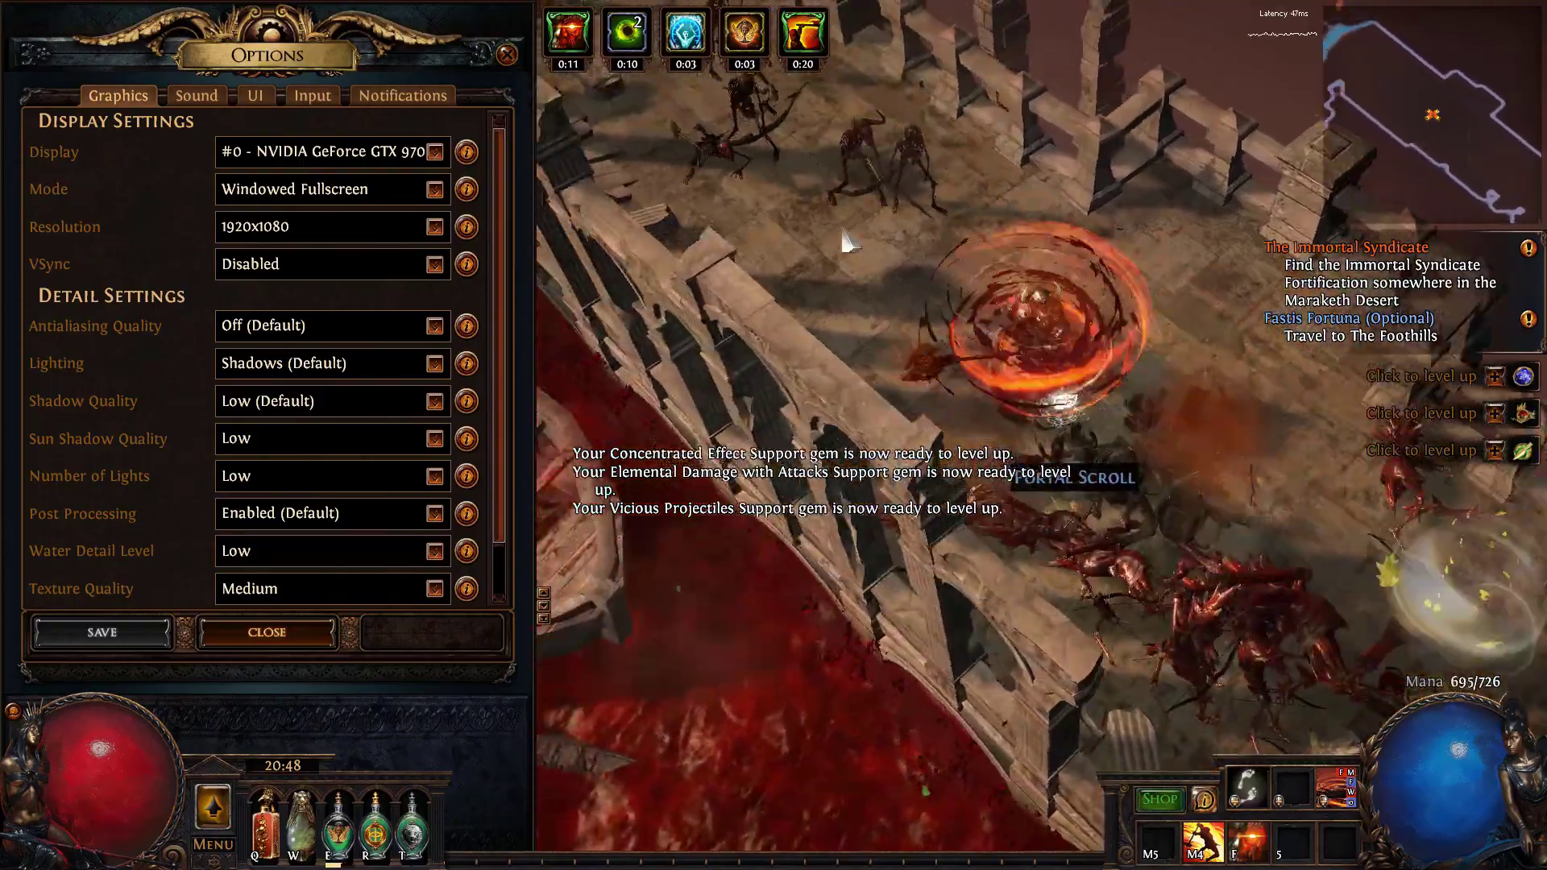
pyautogui.press('e')
pyautogui.moveTo(848, 236)
pyautogui.mouseDown()
pyautogui.moveTo(854, 661)
pyautogui.moveTo(729, 562)
pyautogui.moveTo(863, 519)
pyautogui.moveTo(747, 239)
pyautogui.moveTo(916, 228)
pyautogui.moveTo(875, 261)
pyautogui.moveTo(791, 207)
pyautogui.moveTo(766, 215)
pyautogui.moveTo(882, 226)
pyautogui.moveTo(874, 214)
pyautogui.moveTo(818, 219)
pyautogui.moveTo(838, 268)
pyautogui.moveTo(894, 259)
pyautogui.moveTo(844, 225)
pyautogui.moveTo(884, 207)
pyautogui.moveTo(868, 245)
pyautogui.moveTo(627, 298)
pyautogui.mouseUp()
pyautogui.press('e')
pyautogui.moveTo(498, 290); pyautogui.dragTo(506, 332)
pyautogui.moveTo(873, 247)
pyautogui.mouseDown()
pyautogui.moveTo(937, 241)
pyautogui.moveTo(822, 244)
pyautogui.moveTo(852, 266)
pyautogui.mouseUp()
pyautogui.press('e')
pyautogui.rightClick(860, 261)
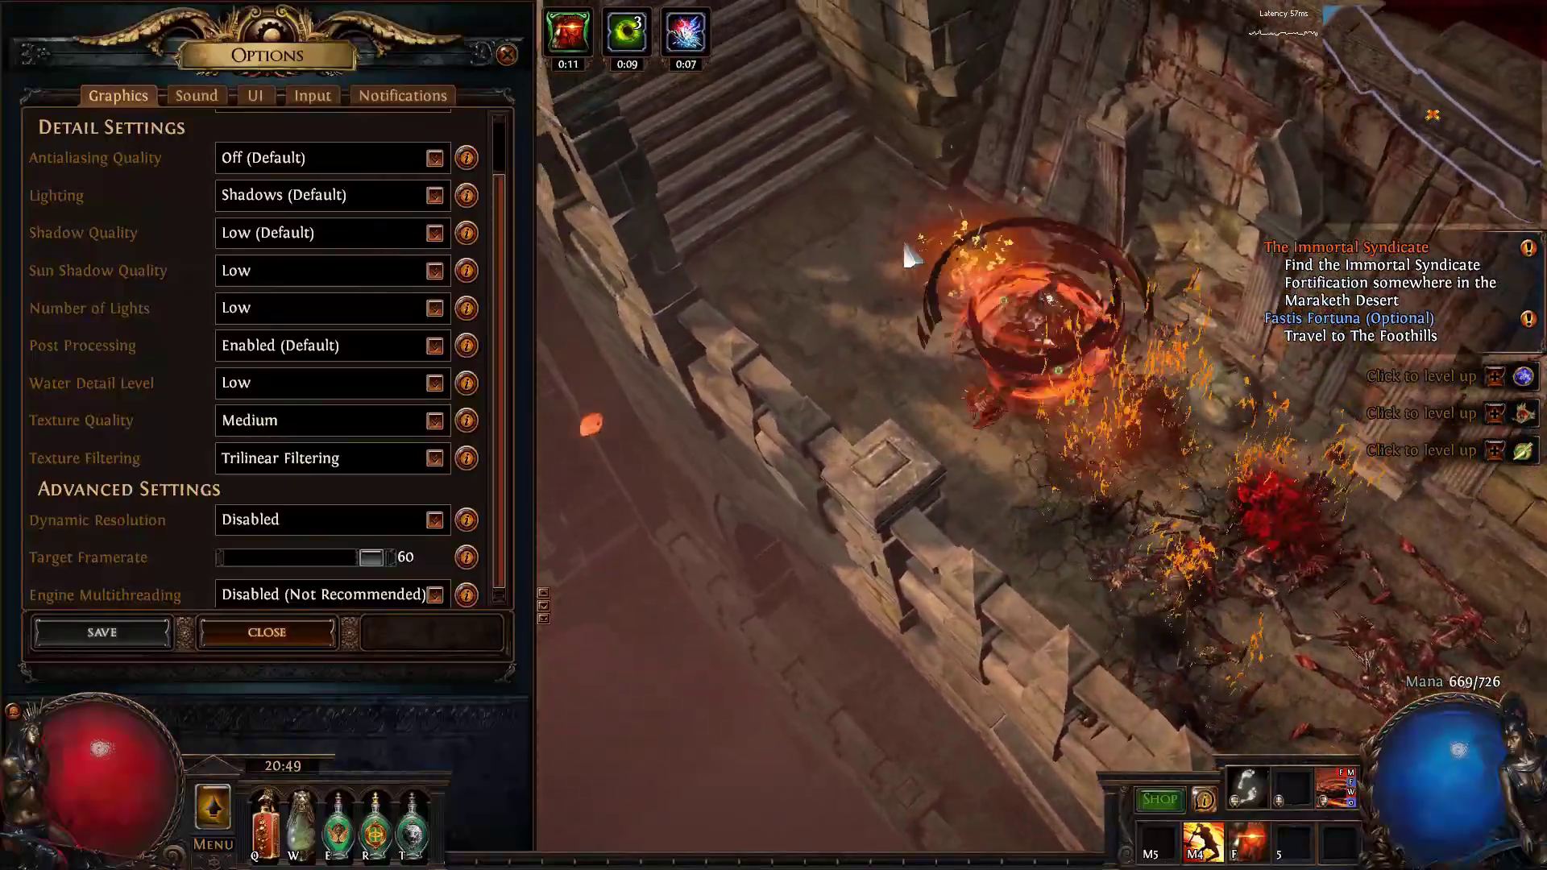
pyautogui.press('e')
pyautogui.moveTo(903, 240)
pyautogui.mouseDown()
pyautogui.moveTo(856, 247)
pyautogui.moveTo(867, 238)
pyautogui.moveTo(880, 301)
pyautogui.moveTo(832, 545)
pyautogui.moveTo(799, 550)
pyautogui.moveTo(830, 557)
pyautogui.moveTo(839, 549)
pyautogui.moveTo(513, 461)
pyautogui.moveTo(501, 490)
pyautogui.mouseUp()
pyautogui.press('e')
pyautogui.moveTo(1317, 177)
pyautogui.mouseDown()
pyautogui.moveTo(1409, 115)
pyautogui.moveTo(1366, 126)
pyautogui.moveTo(1378, 166)
pyautogui.moveTo(1183, 186)
pyautogui.moveTo(858, 179)
pyautogui.moveTo(809, 129)
pyautogui.moveTo(939, 180)
pyautogui.moveTo(801, 191)
pyautogui.moveTo(727, 168)
pyautogui.mouseUp()
pyautogui.press('e')
pyautogui.rightClick(745, 206)
pyautogui.moveTo(764, 246)
pyautogui.mouseDown()
pyautogui.moveTo(823, 176)
pyautogui.moveTo(839, 194)
pyautogui.moveTo(828, 251)
pyautogui.moveTo(906, 203)
pyautogui.moveTo(1260, 163)
pyautogui.moveTo(1299, 264)
pyautogui.moveTo(1199, 298)
pyautogui.moveTo(1303, 266)
pyautogui.moveTo(1035, 195)
pyautogui.moveTo(837, 211)
pyautogui.moveTo(797, 281)
pyautogui.moveTo(849, 267)
pyautogui.moveTo(814, 192)
pyautogui.moveTo(912, 182)
pyautogui.moveTo(984, 206)
pyautogui.moveTo(766, 226)
pyautogui.moveTo(767, 255)
pyautogui.moveTo(823, 215)
pyautogui.moveTo(775, 233)
pyautogui.moveTo(922, 203)
pyautogui.moveTo(764, 214)
pyautogui.moveTo(793, 213)
pyautogui.mouseUp()
pyautogui.press('e')
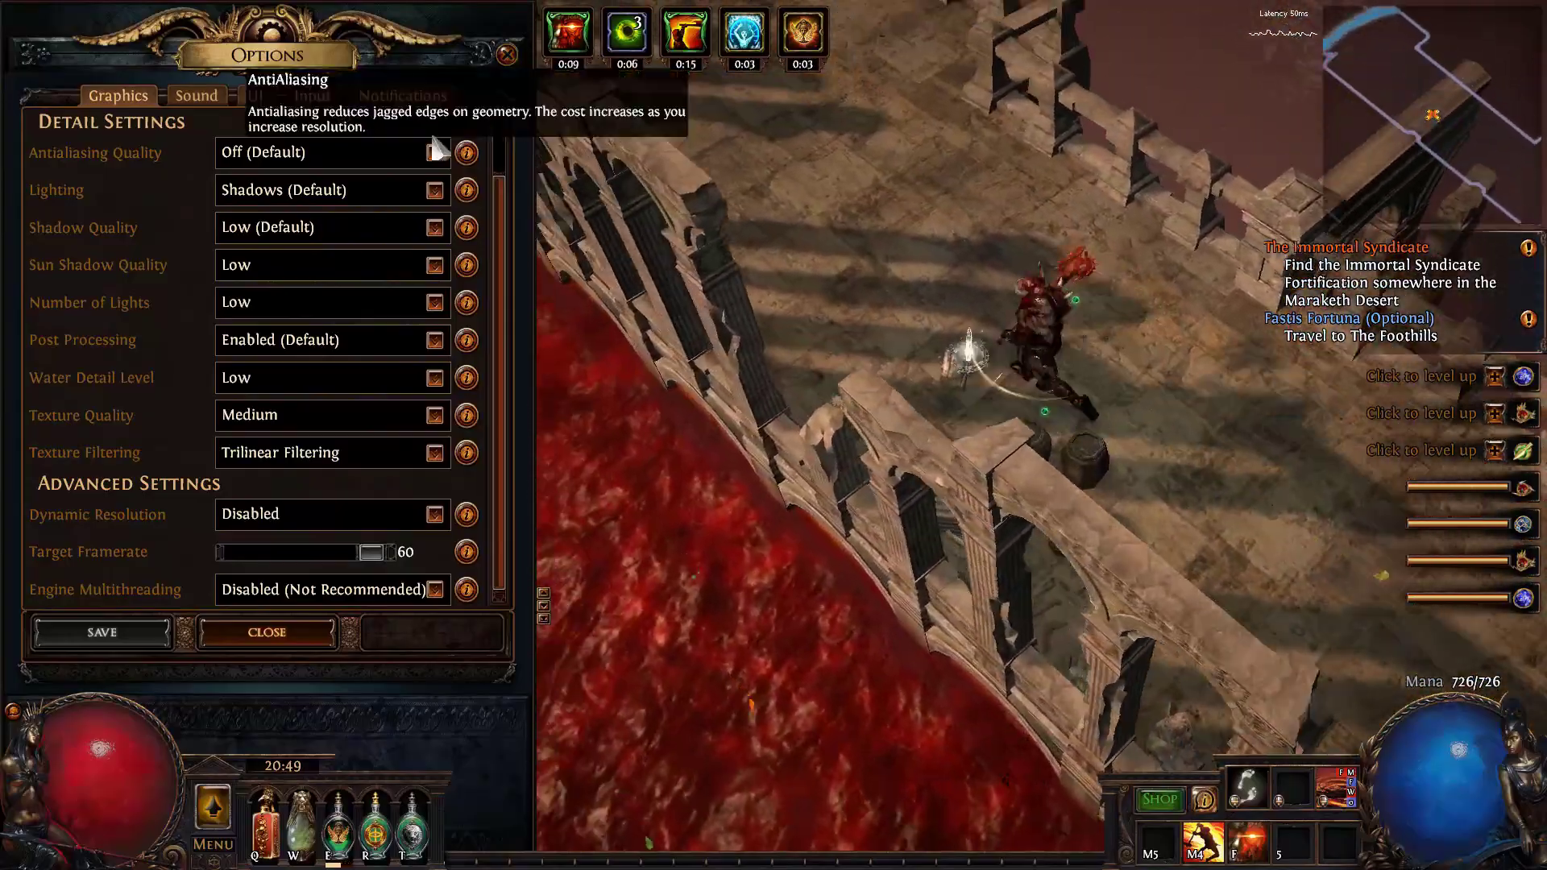
# Show the sound options and keep moving through The Blood Aqueduct.
pyautogui.click(197, 95)
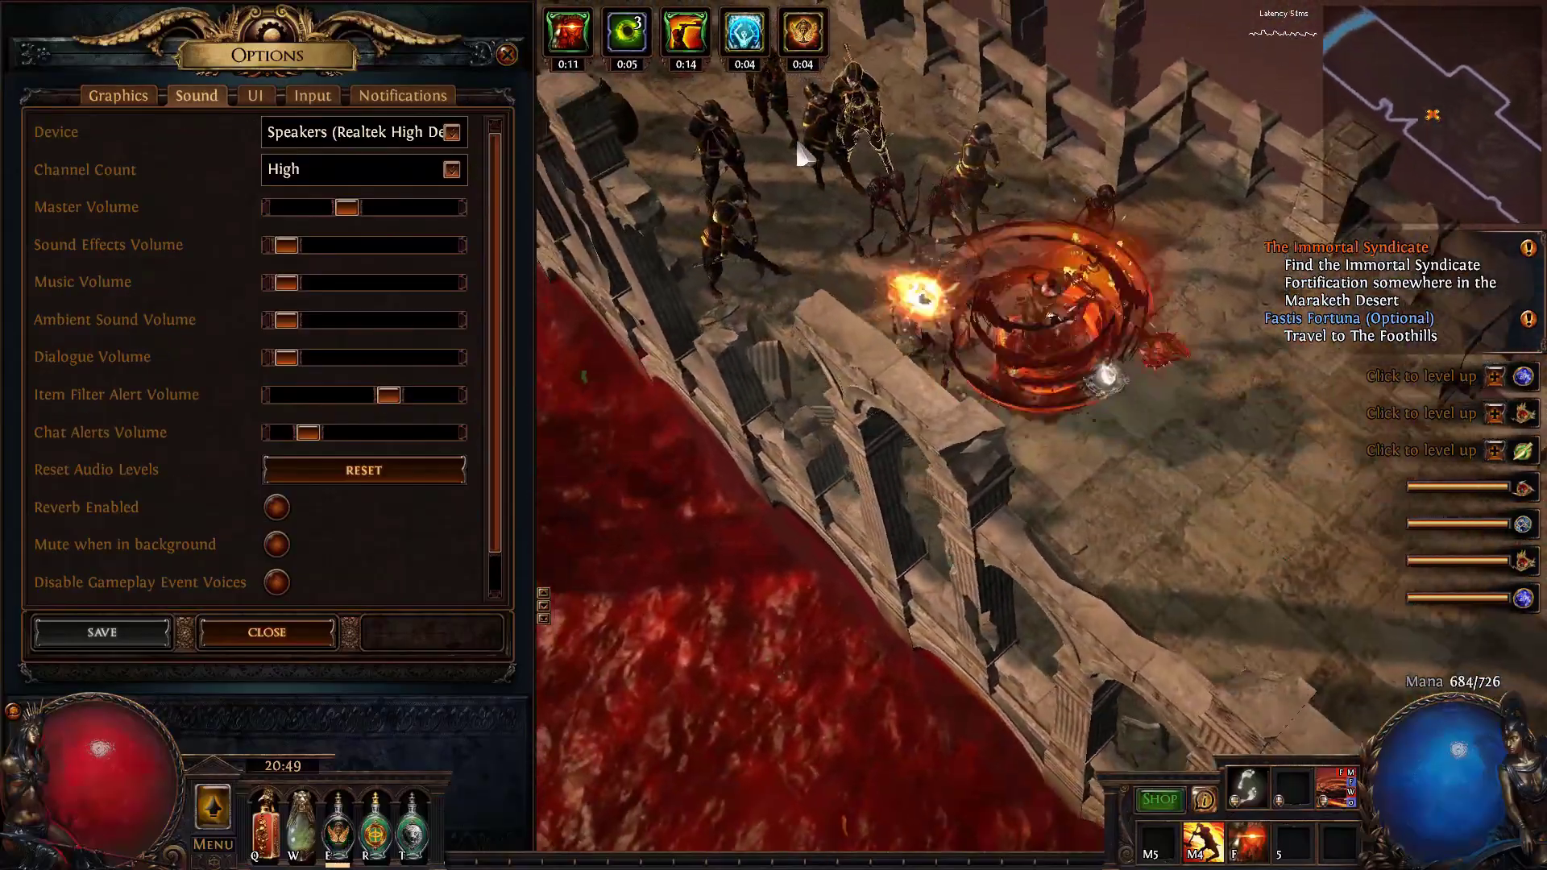
pyautogui.moveTo(798, 143)
pyautogui.mouseDown()
pyautogui.moveTo(753, 160)
pyautogui.moveTo(720, 205)
pyautogui.moveTo(761, 580)
pyautogui.moveTo(735, 404)
pyautogui.moveTo(907, 321)
pyautogui.moveTo(1121, 391)
pyautogui.mouseUp()
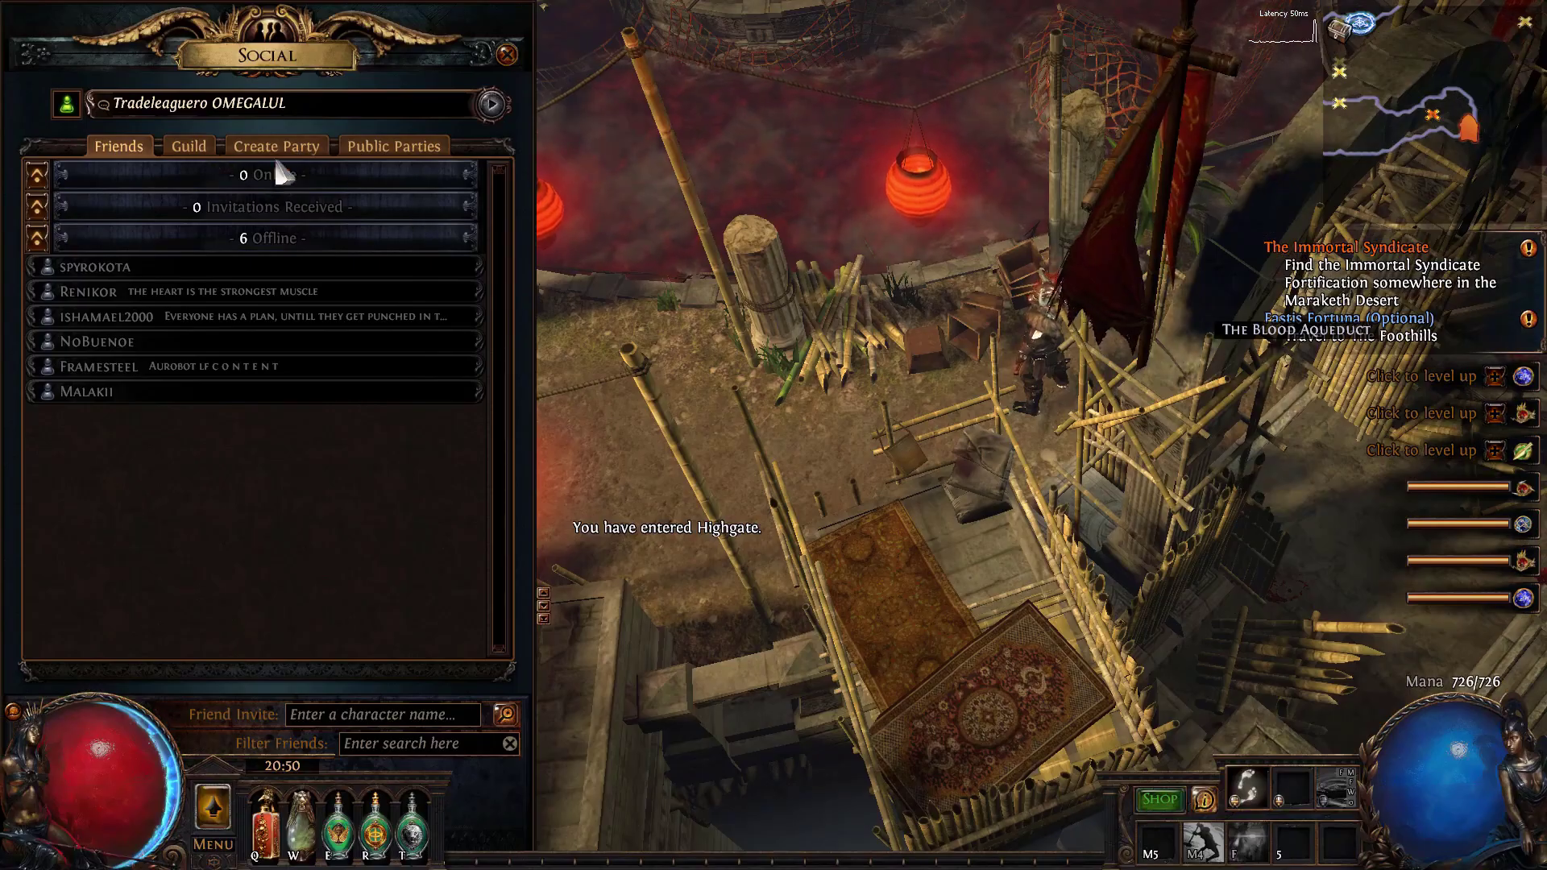
# Close the Social window and enter a new instance of The Blood Aqueduct from Highgate.
pyautogui.press('space')
pyautogui.keyDown('ctrl'); pyautogui.click(1012, 322); pyautogui.keyUp('ctrl')
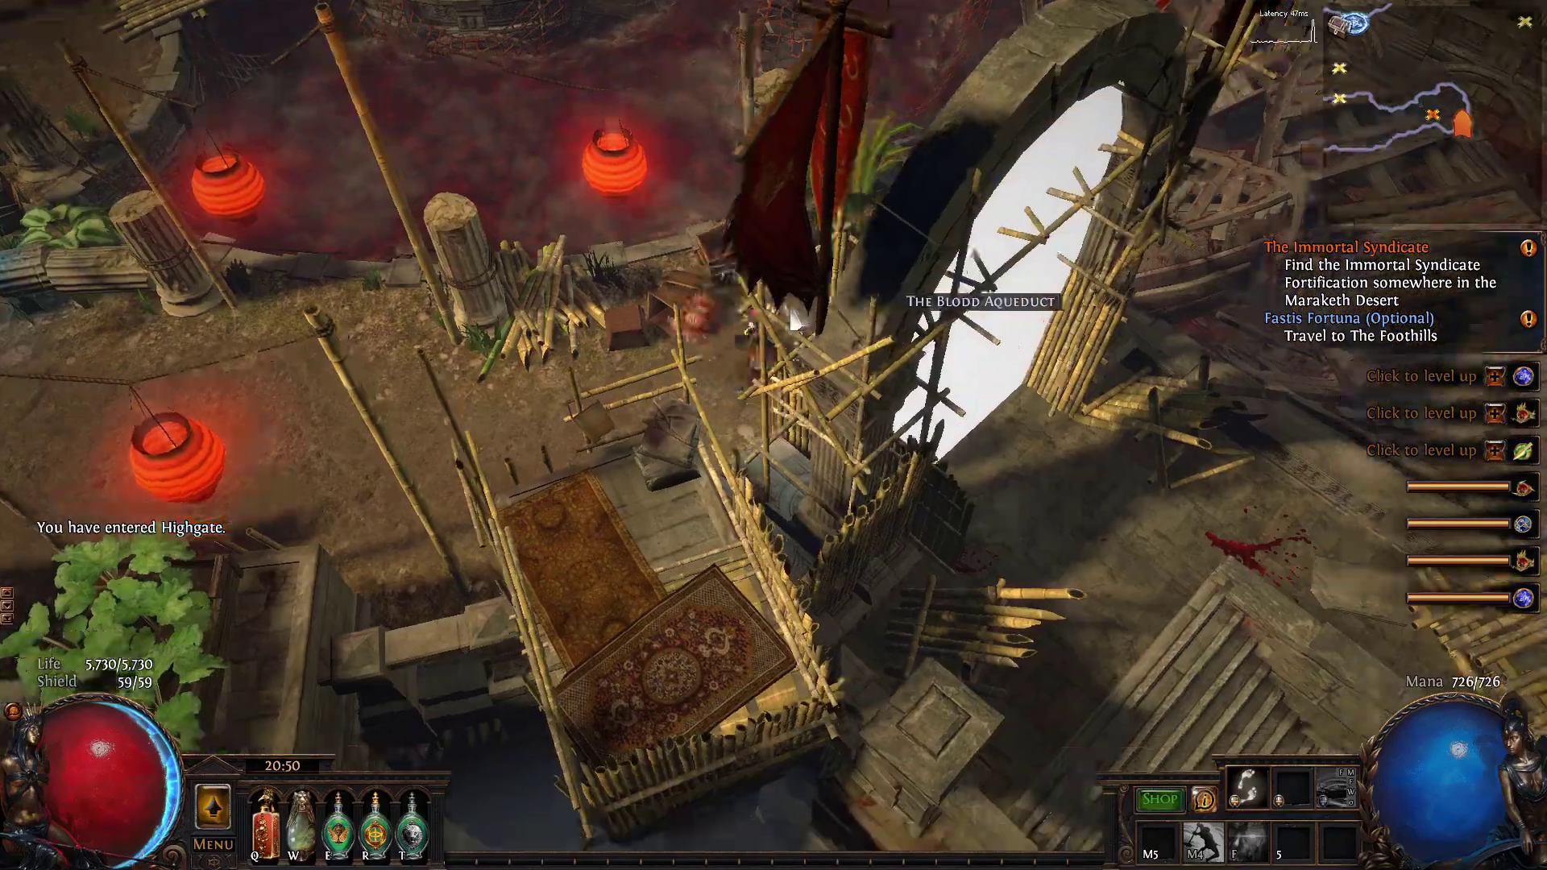
pyautogui.click(379, 273)
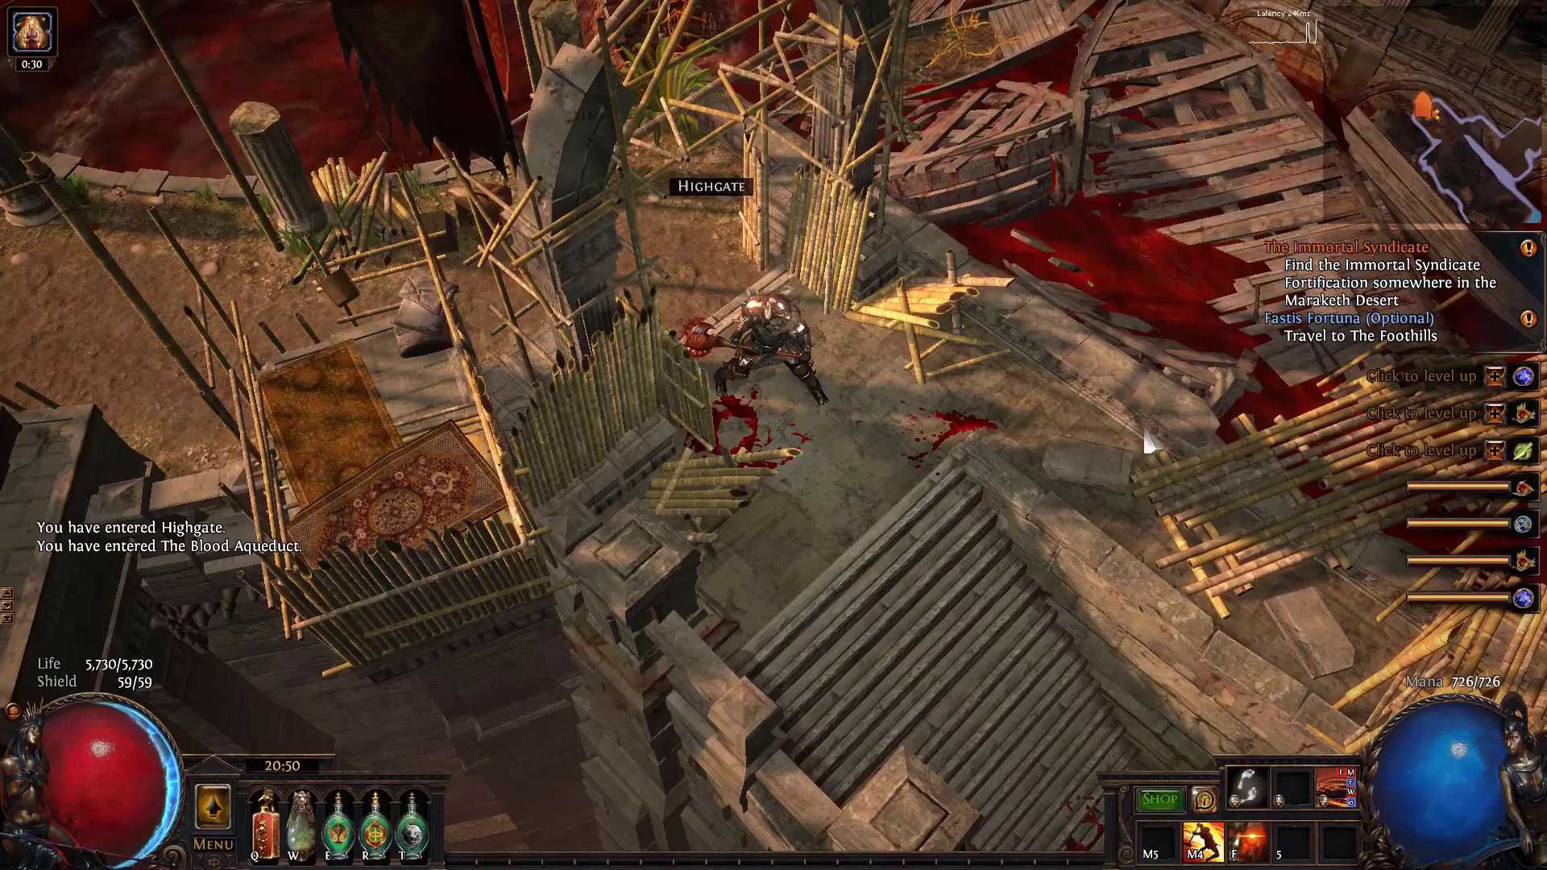
# Run into The Blood Aqueduct, reopen the Options window and show the UI settings.
pyautogui.press('s')
pyautogui.press('c')
pyautogui.moveTo(1342, 462)
pyautogui.mouseDown()
pyautogui.moveTo(1361, 403)
pyautogui.moveTo(1054, 310)
pyautogui.mouseUp()
pyautogui.press('space')
pyautogui.press('o')
pyautogui.click(1237, 246)
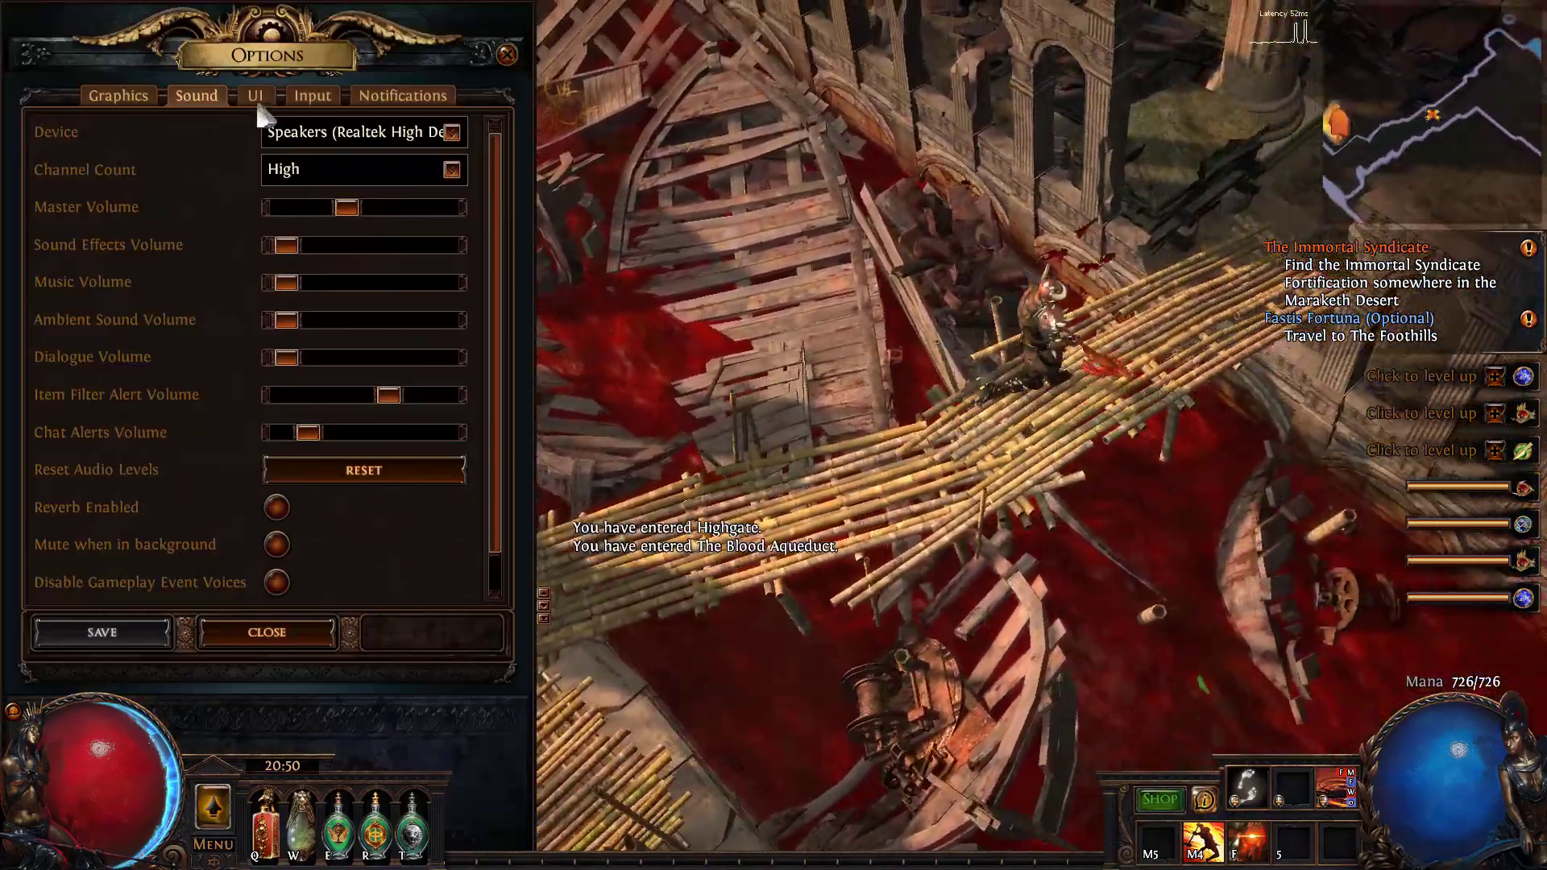
pyautogui.click(255, 99)
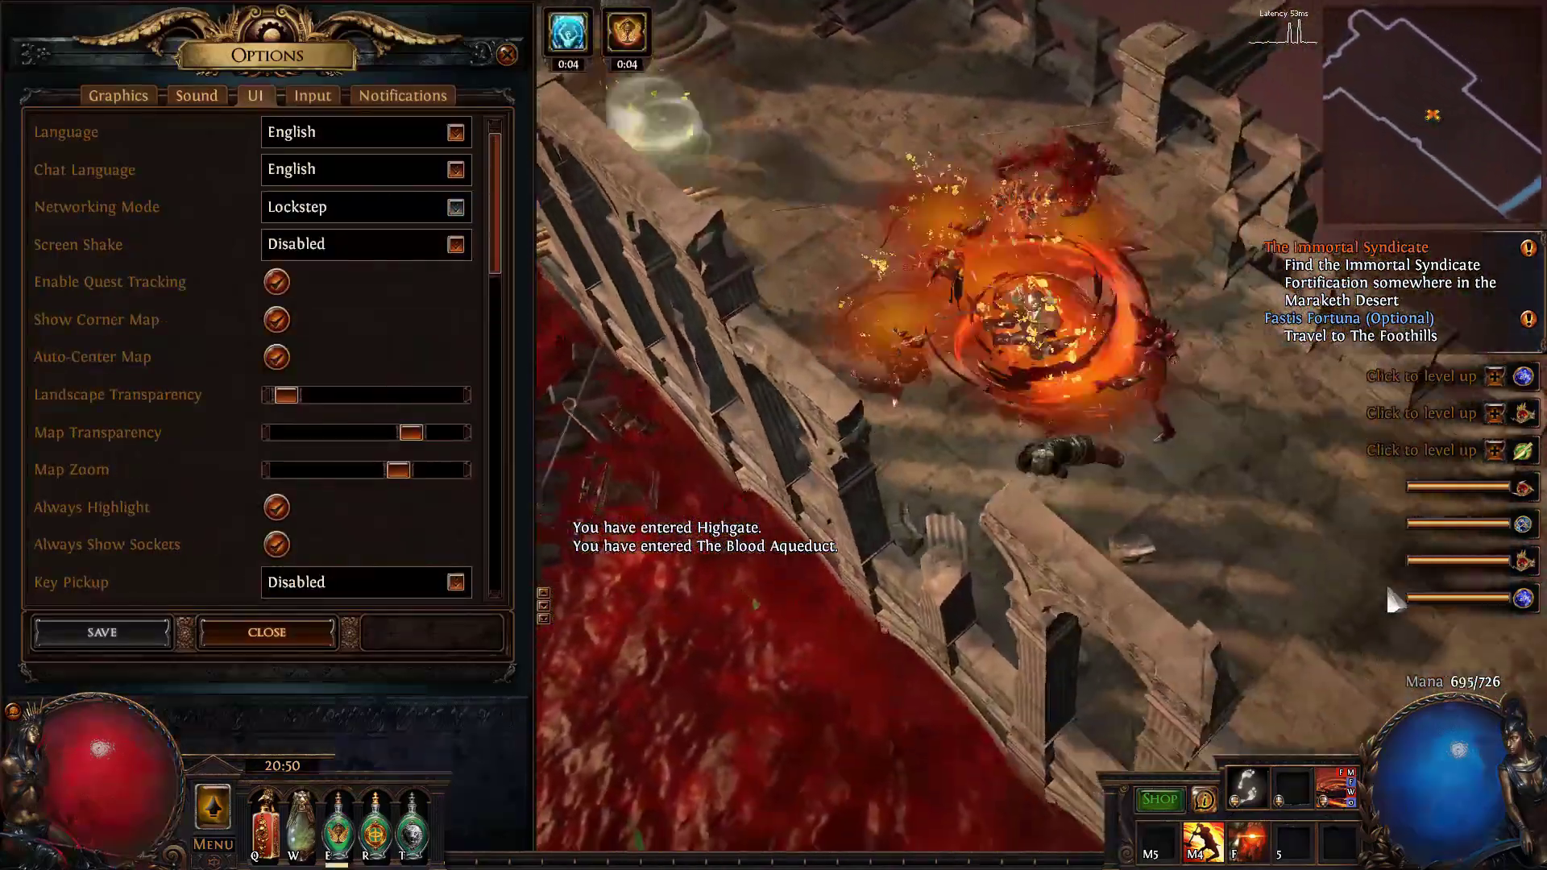
# Level up all the skill gems that are ready.
pyautogui.moveTo(1387, 588)
pyautogui.mouseDown()
pyautogui.moveTo(1342, 683)
pyautogui.moveTo(1338, 667)
pyautogui.moveTo(1358, 674)
pyautogui.moveTo(1357, 646)
pyautogui.moveTo(1476, 493)
pyautogui.mouseUp()
pyautogui.click(1496, 378)
pyautogui.click(1496, 378)
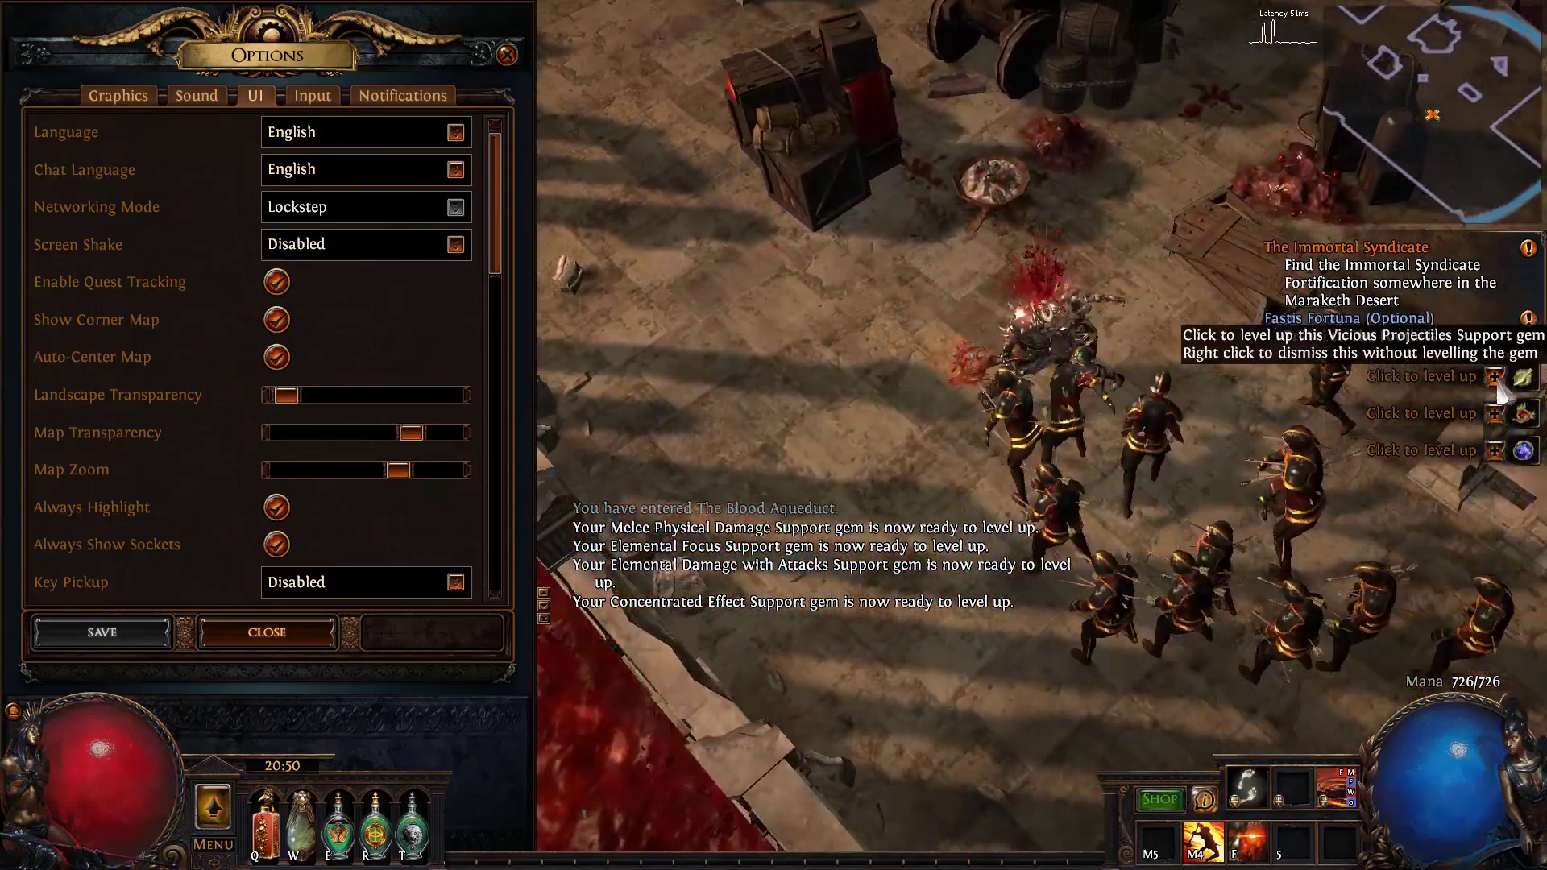
pyautogui.click(1496, 378)
pyautogui.click(1496, 378)
pyautogui.click(1496, 378)
pyautogui.click(1496, 378)
pyautogui.click(1496, 378)
# Fight past the group of soldiers in The Blood Aqueduct using flasks and attacks.
pyautogui.press('e')
pyautogui.press('r')
pyautogui.moveTo(1347, 523)
pyautogui.mouseDown()
pyautogui.moveTo(1226, 709)
pyautogui.moveTo(1340, 628)
pyautogui.moveTo(1333, 657)
pyautogui.moveTo(1252, 663)
pyautogui.moveTo(1340, 591)
pyautogui.moveTo(1340, 609)
pyautogui.moveTo(1313, 572)
pyautogui.moveTo(1238, 602)
pyautogui.moveTo(1267, 565)
pyautogui.moveTo(1260, 600)
pyautogui.moveTo(1346, 609)
pyautogui.moveTo(1316, 619)
pyautogui.moveTo(1340, 642)
pyautogui.moveTo(1182, 656)
pyautogui.moveTo(825, 459)
pyautogui.moveTo(763, 481)
pyautogui.moveTo(754, 524)
pyautogui.moveTo(729, 535)
pyautogui.moveTo(964, 639)
pyautogui.moveTo(1357, 603)
pyautogui.moveTo(1333, 646)
pyautogui.moveTo(1371, 640)
pyautogui.moveTo(1254, 691)
pyautogui.moveTo(1343, 606)
pyautogui.moveTo(1342, 583)
pyautogui.moveTo(1329, 625)
pyautogui.moveTo(1350, 620)
pyautogui.moveTo(1362, 648)
pyautogui.moveTo(1403, 567)
pyautogui.moveTo(1369, 548)
pyautogui.mouseUp()
pyautogui.press('e')
pyautogui.press('e')
pyautogui.press('e')
pyautogui.rightClick(1344, 640)
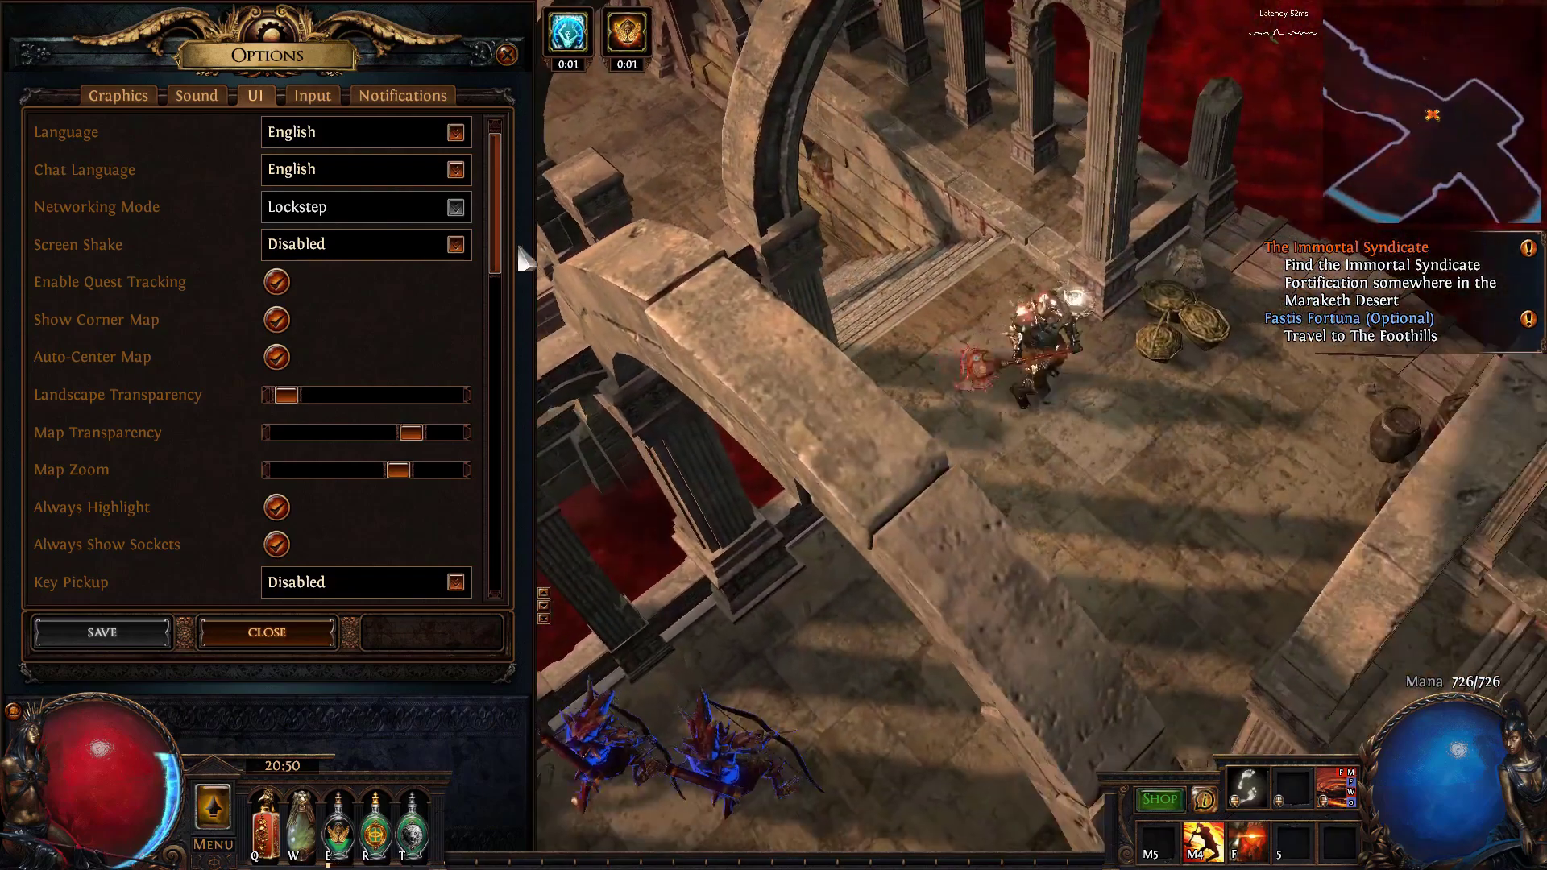
# Look through the UI options from Screen Shake down to Show Flask Buffs.
pyautogui.moveTo(497, 254); pyautogui.dragTo(504, 261)
pyautogui.scroll(-2, 507, 278)
pyautogui.scroll(1, 515, 290)
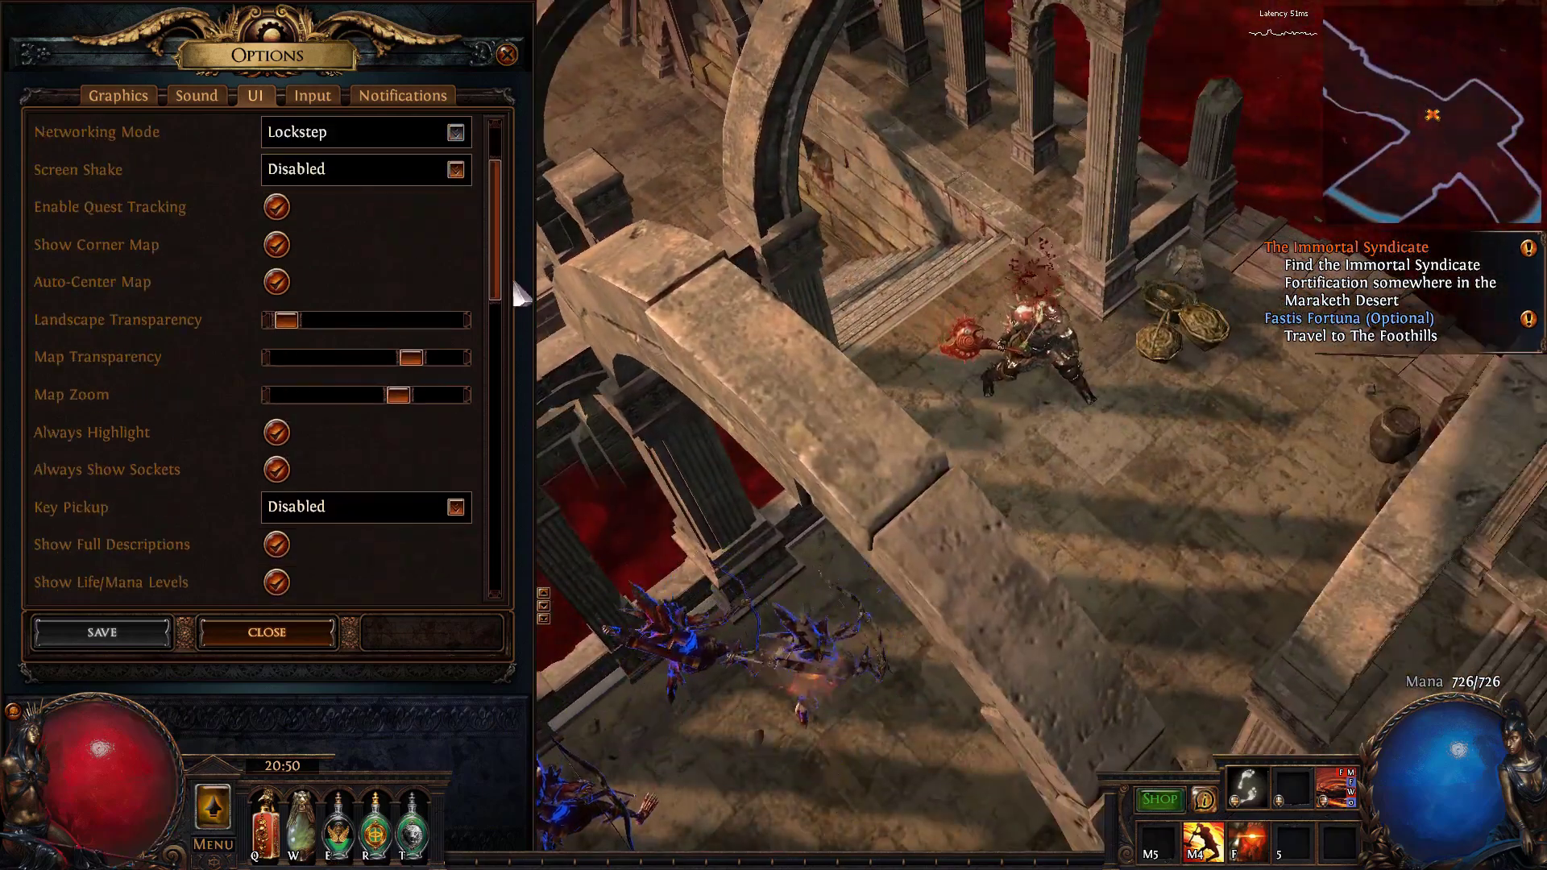
pyautogui.scroll(-1, 515, 290)
# Kill the pack of blue-glowing archers on the aqueduct walkway.
pyautogui.press('e')
pyautogui.moveTo(597, 331); pyautogui.dragTo(968, 625)
pyautogui.rightClick(704, 582)
pyautogui.moveTo(704, 582)
pyautogui.mouseDown()
pyautogui.moveTo(795, 601)
pyautogui.moveTo(749, 598)
pyautogui.moveTo(786, 640)
pyautogui.mouseUp()
pyautogui.rightClick(768, 633)
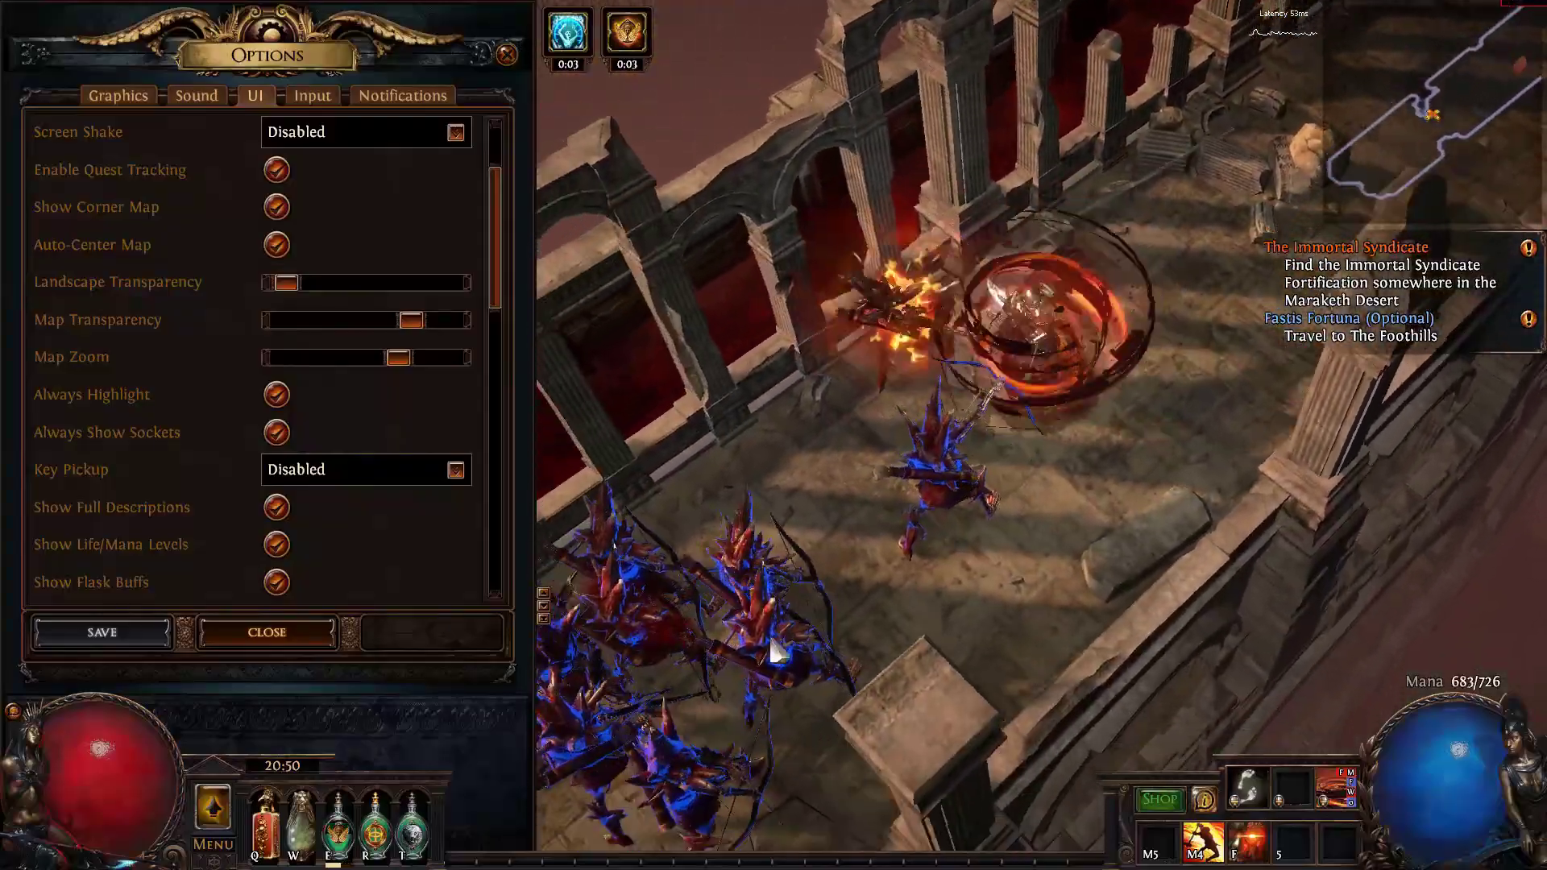
pyautogui.rightClick(963, 535)
pyautogui.moveTo(1392, 166)
pyautogui.mouseDown()
pyautogui.moveTo(1406, 195)
pyautogui.moveTo(1362, 185)
pyautogui.mouseUp()
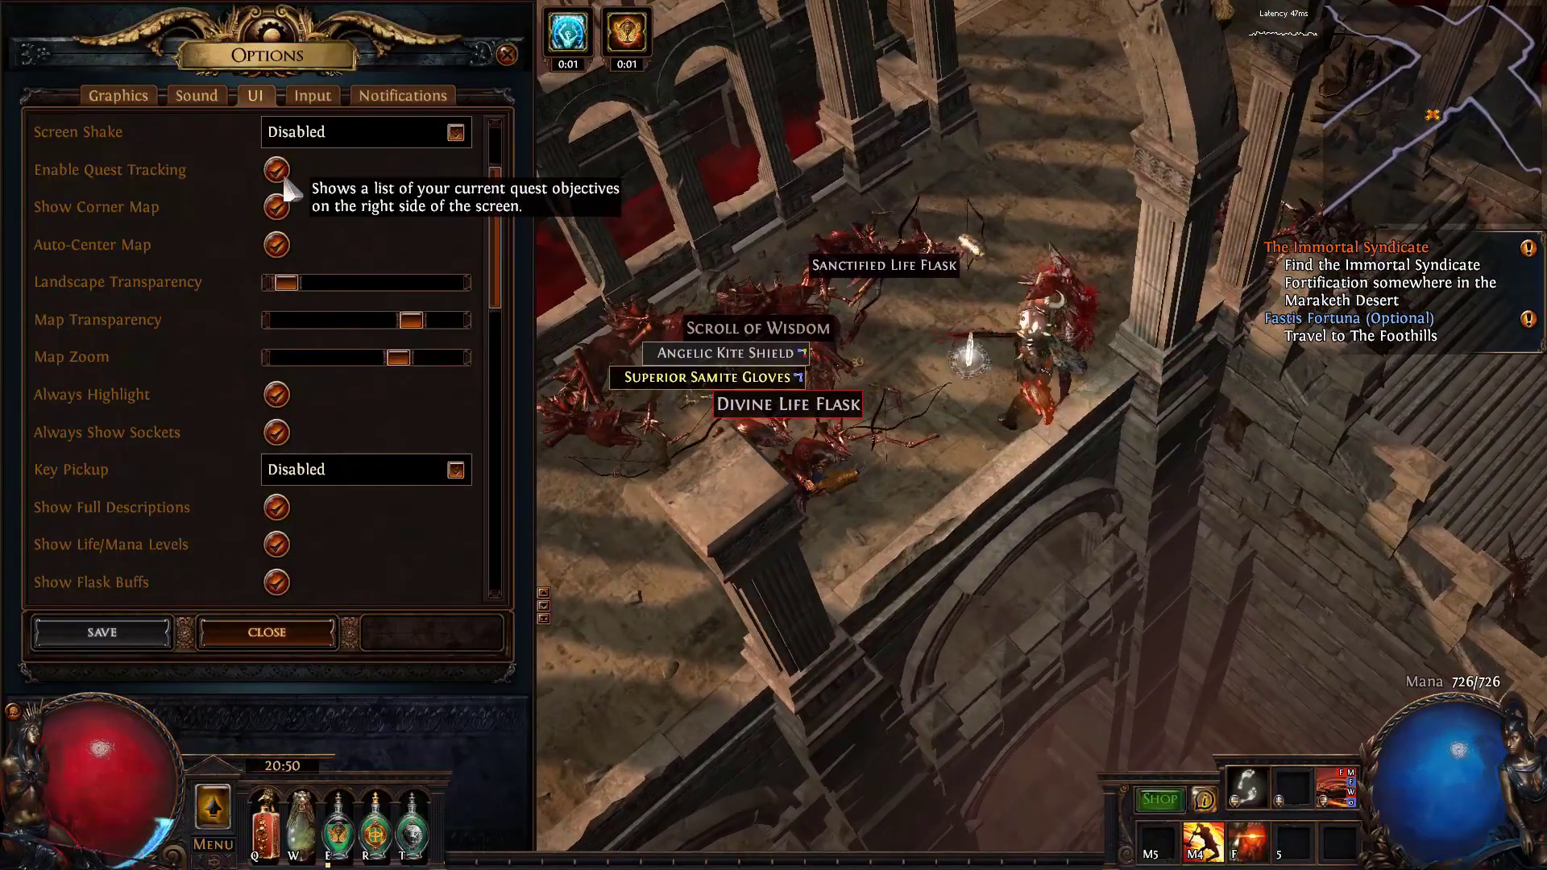
# Turn quest tracking and the corner map off and on again in the UI options.
pyautogui.click(277, 169)
pyautogui.click(277, 170)
pyautogui.click(276, 207)
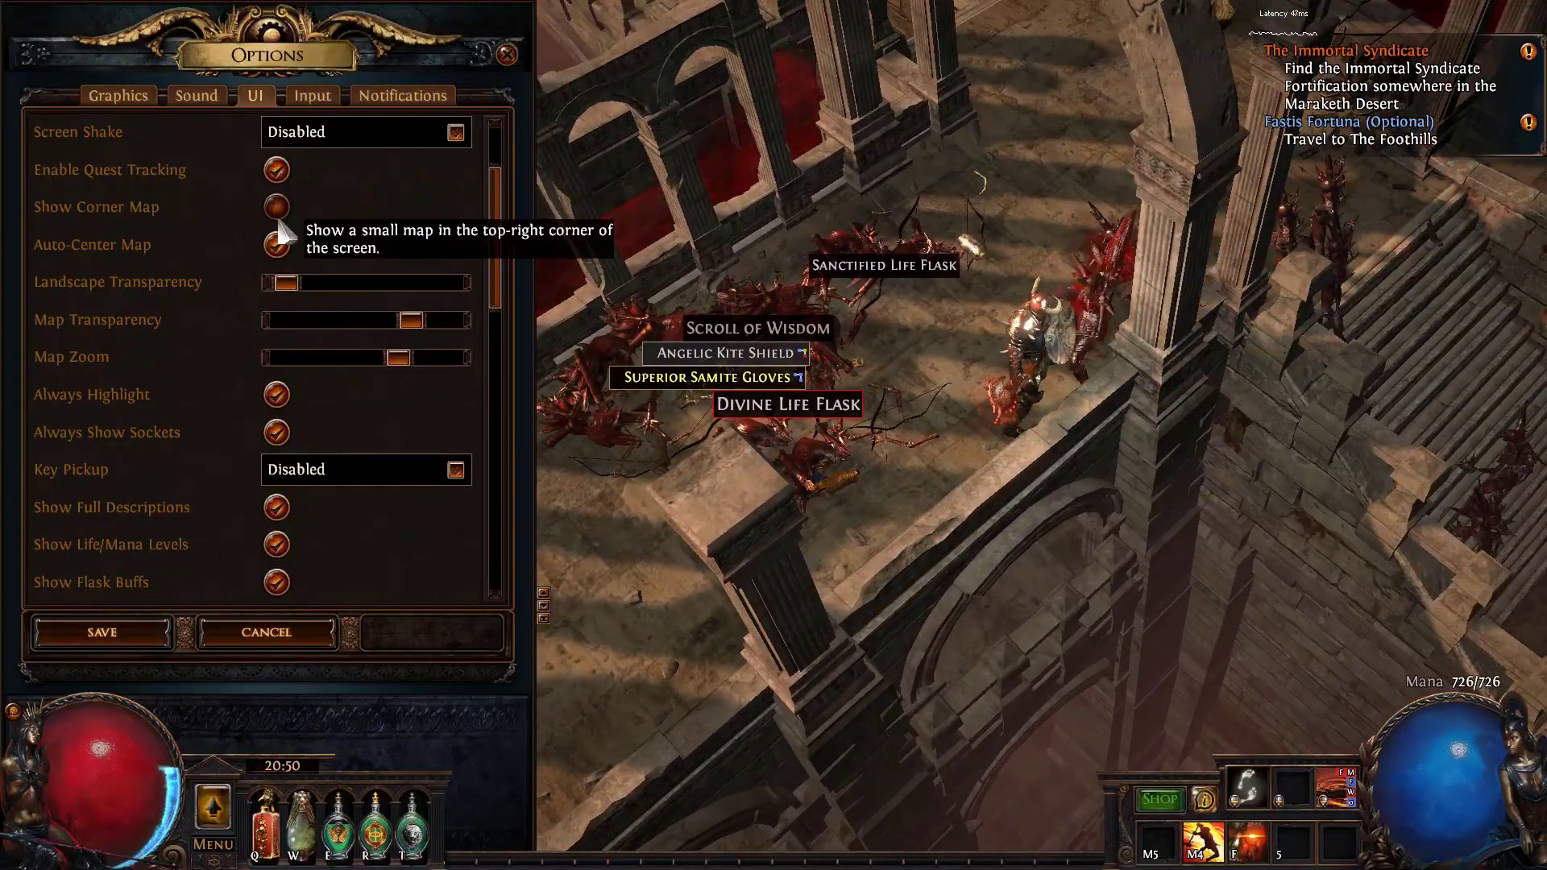
pyautogui.click(277, 208)
# Advance along the aqueduct past the stairs and display the overlay map.
pyautogui.moveTo(1071, 185)
pyautogui.mouseDown()
pyautogui.moveTo(1160, 209)
pyautogui.moveTo(1215, 468)
pyautogui.mouseUp()
pyautogui.press('e')
pyautogui.rightClick(1219, 602)
pyautogui.moveTo(1218, 606); pyautogui.dragTo(1251, 564)
pyautogui.press('Tab')
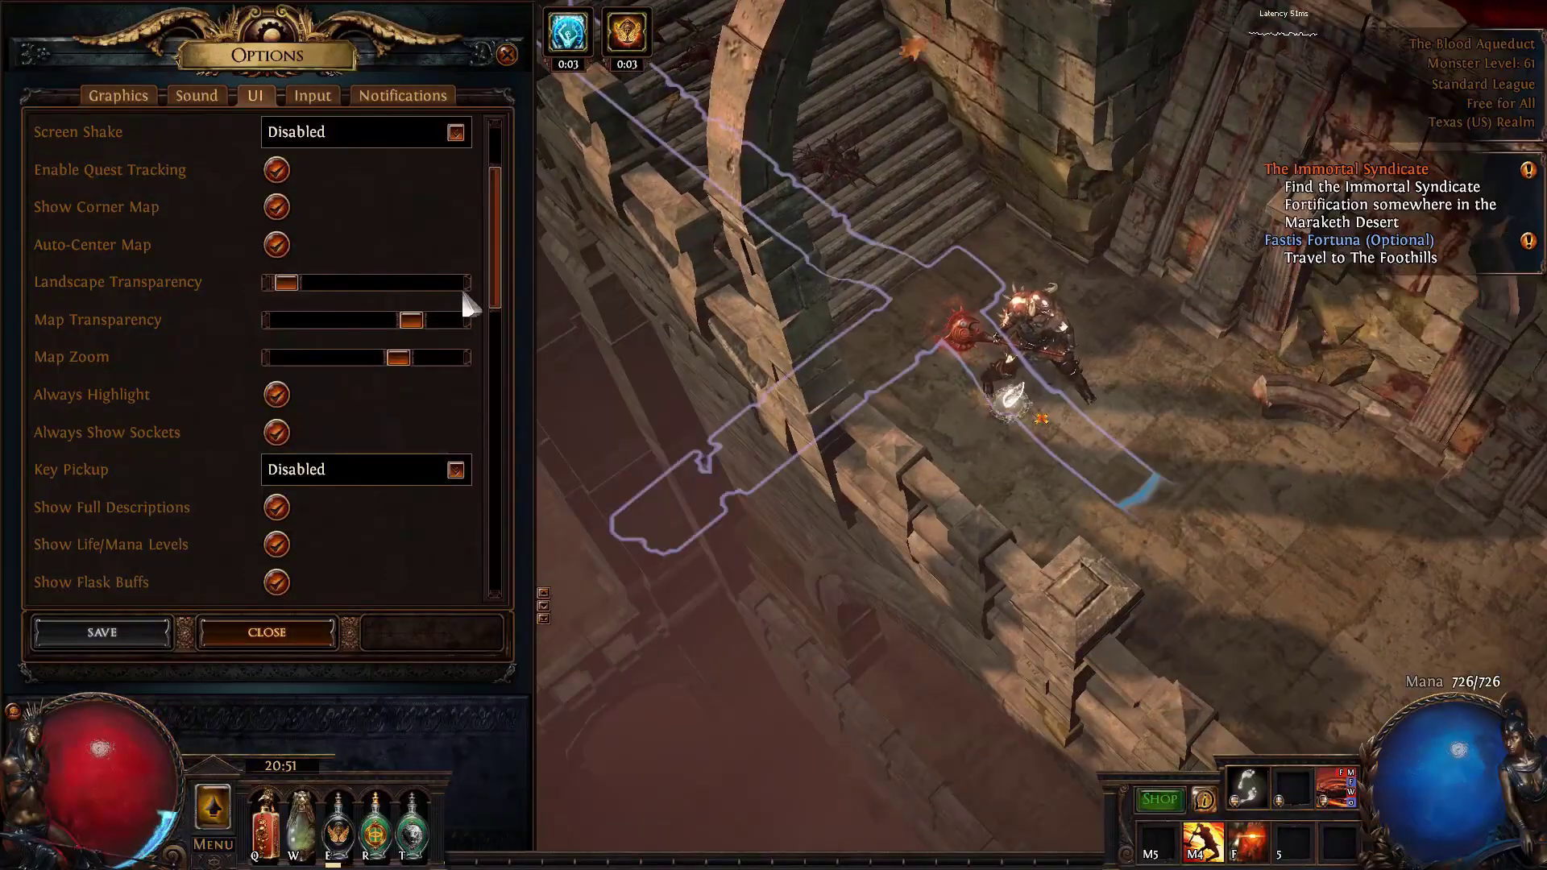
# Raise Landscape Transparency to about one third and try out the overlay map while moving and fighting.
pyautogui.press('Up')
pyautogui.click(463, 286)
pyautogui.press('Tab')
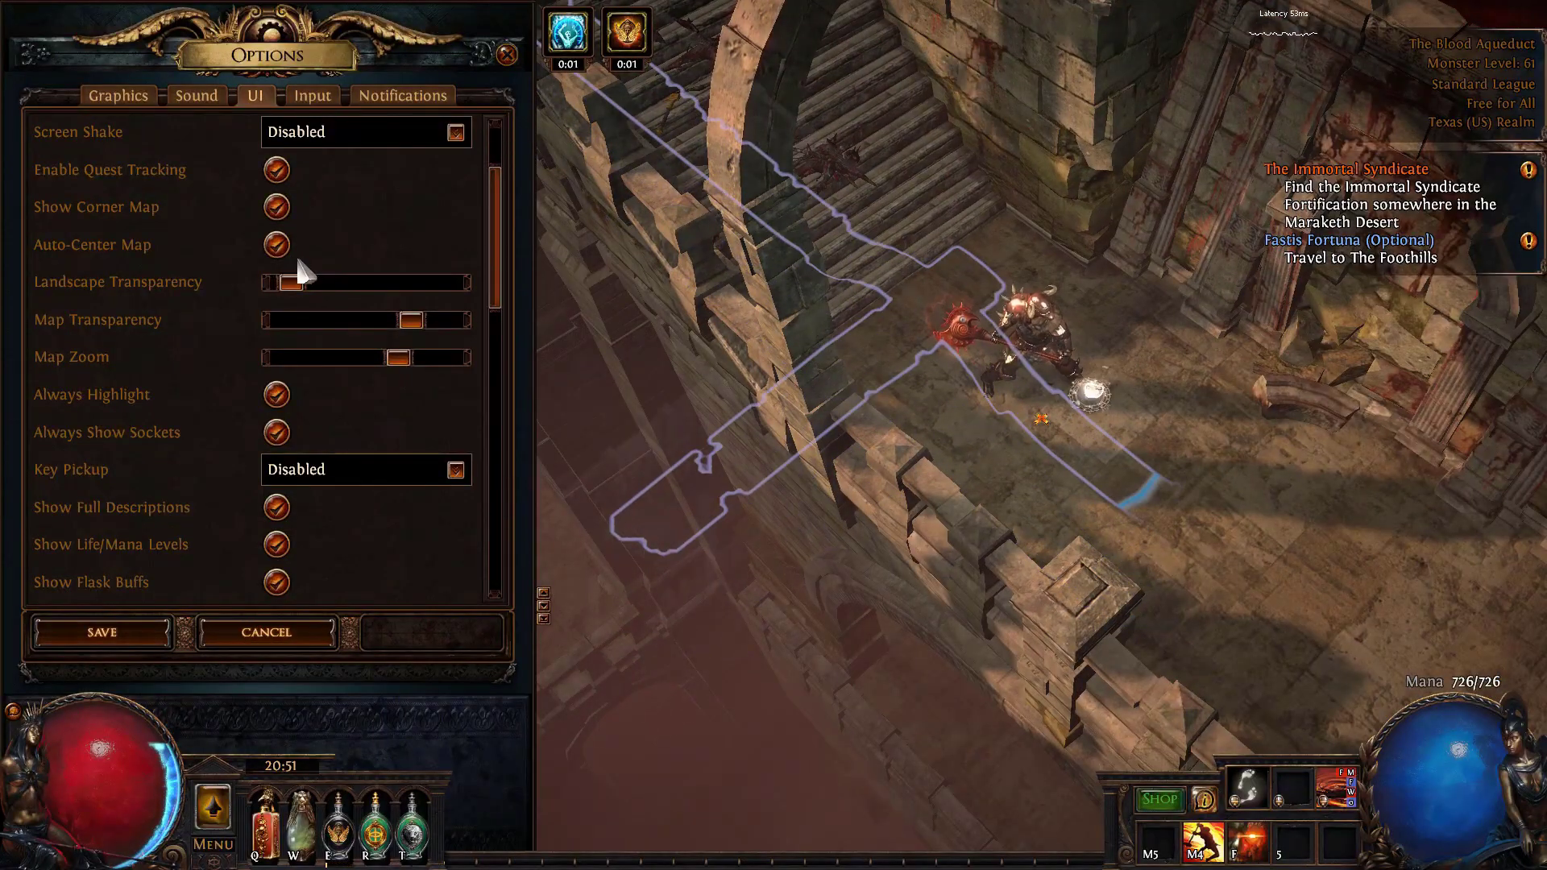
pyautogui.press('Tab')
pyautogui.moveTo(956, 415)
pyautogui.mouseDown()
pyautogui.moveTo(1433, 511)
pyautogui.moveTo(1294, 605)
pyautogui.moveTo(1167, 500)
pyautogui.mouseUp()
pyautogui.press('Tab')
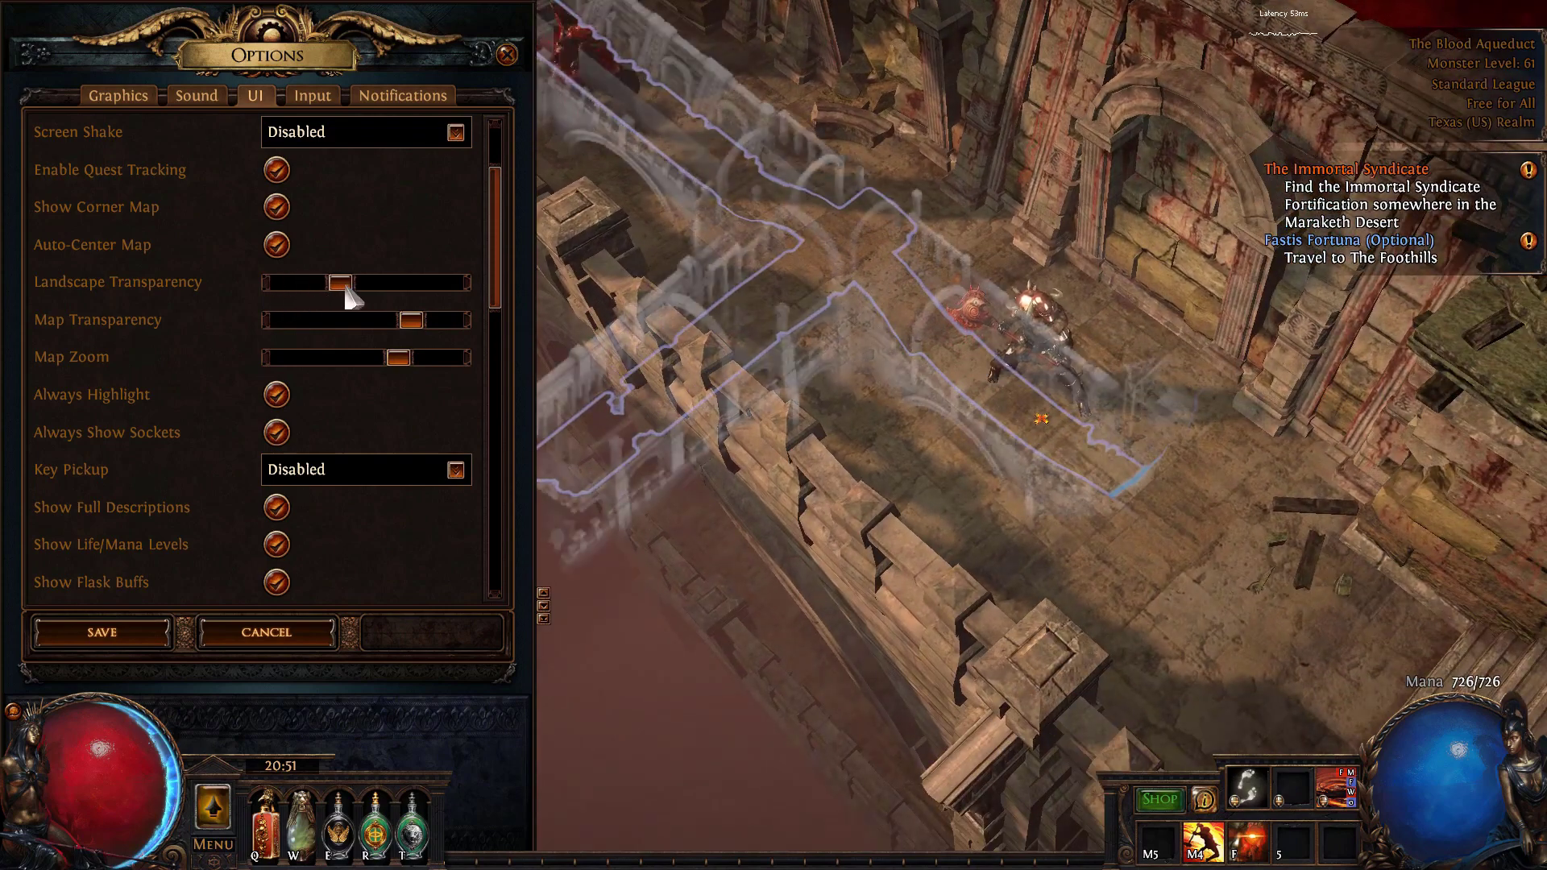
pyautogui.moveTo(376, 287); pyautogui.dragTo(427, 288)
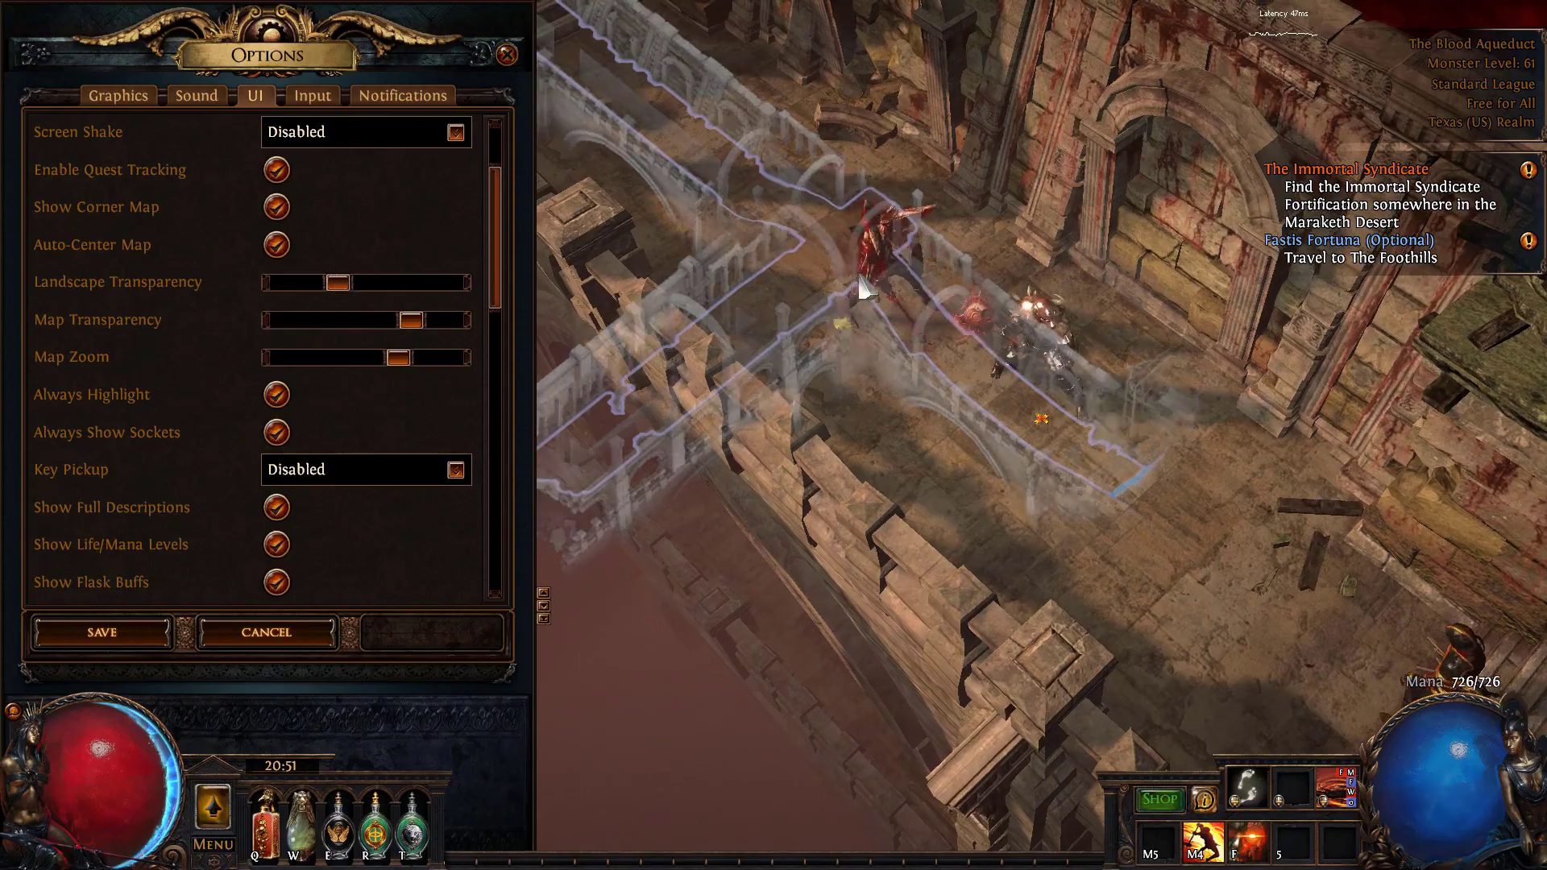
pyautogui.rightClick(857, 288)
pyautogui.rightClick(1362, 634)
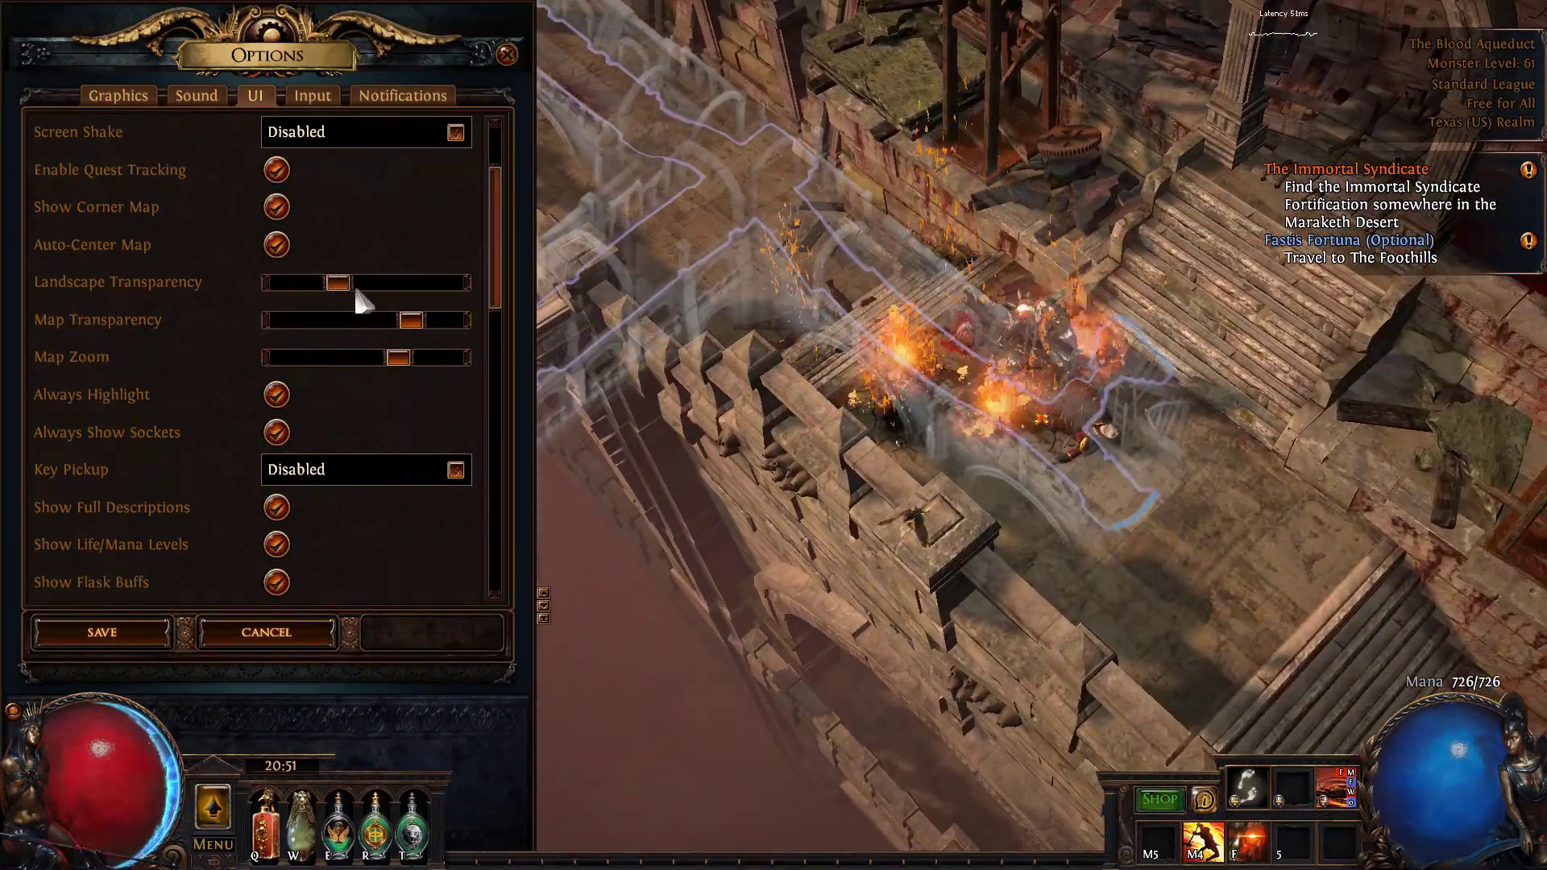
# Set Landscape Transparency near its minimum and Map Transparency to about the middle, and save the changes.
pyautogui.moveTo(337, 282); pyautogui.dragTo(286, 290)
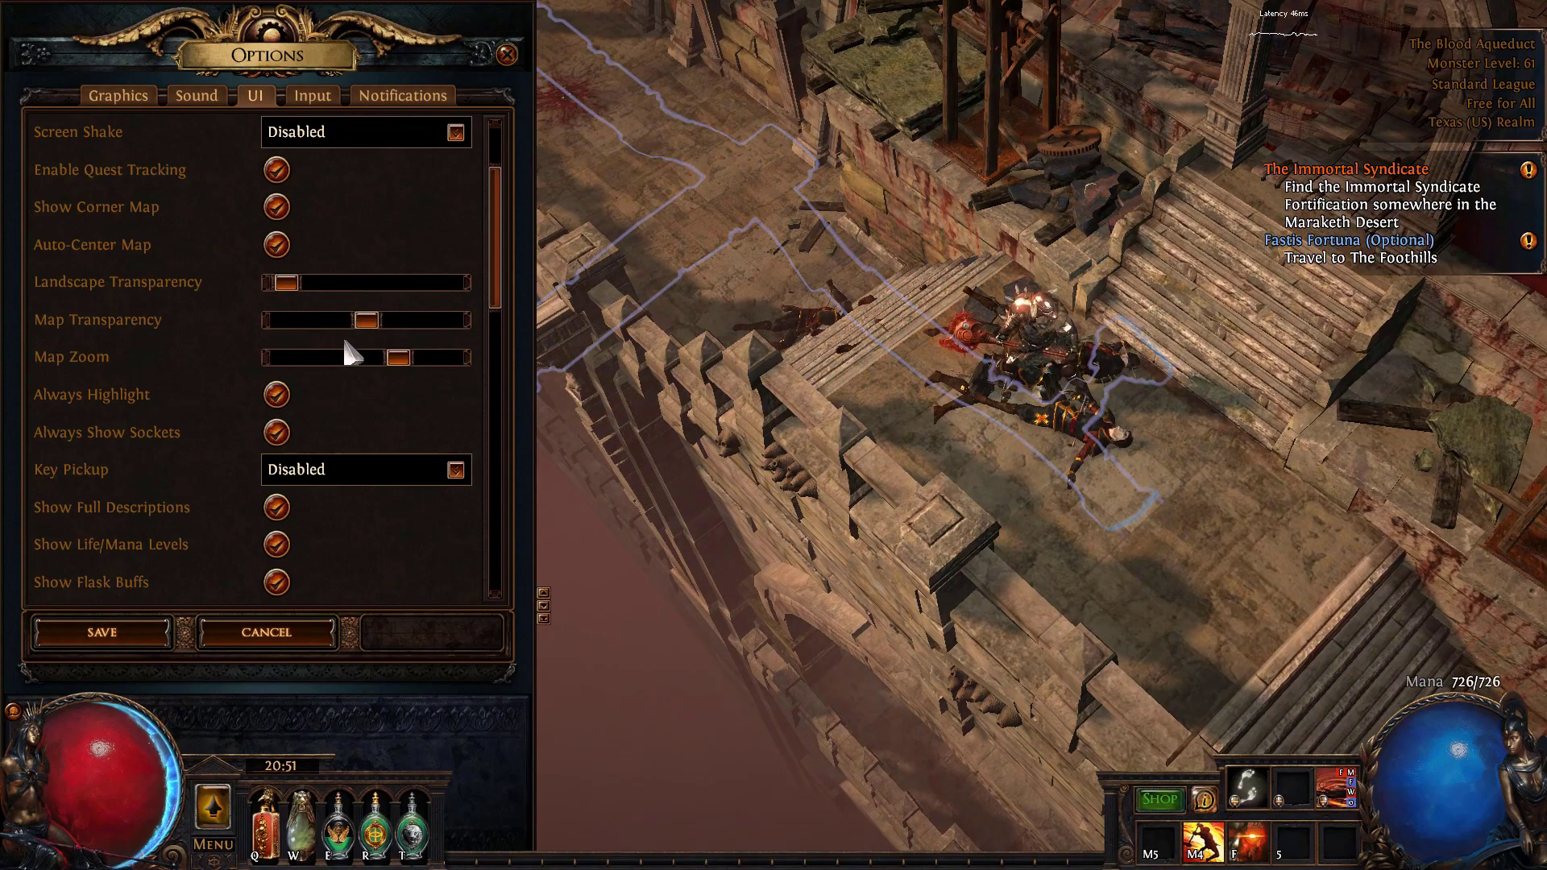
pyautogui.moveTo(418, 356); pyautogui.dragTo(443, 358)
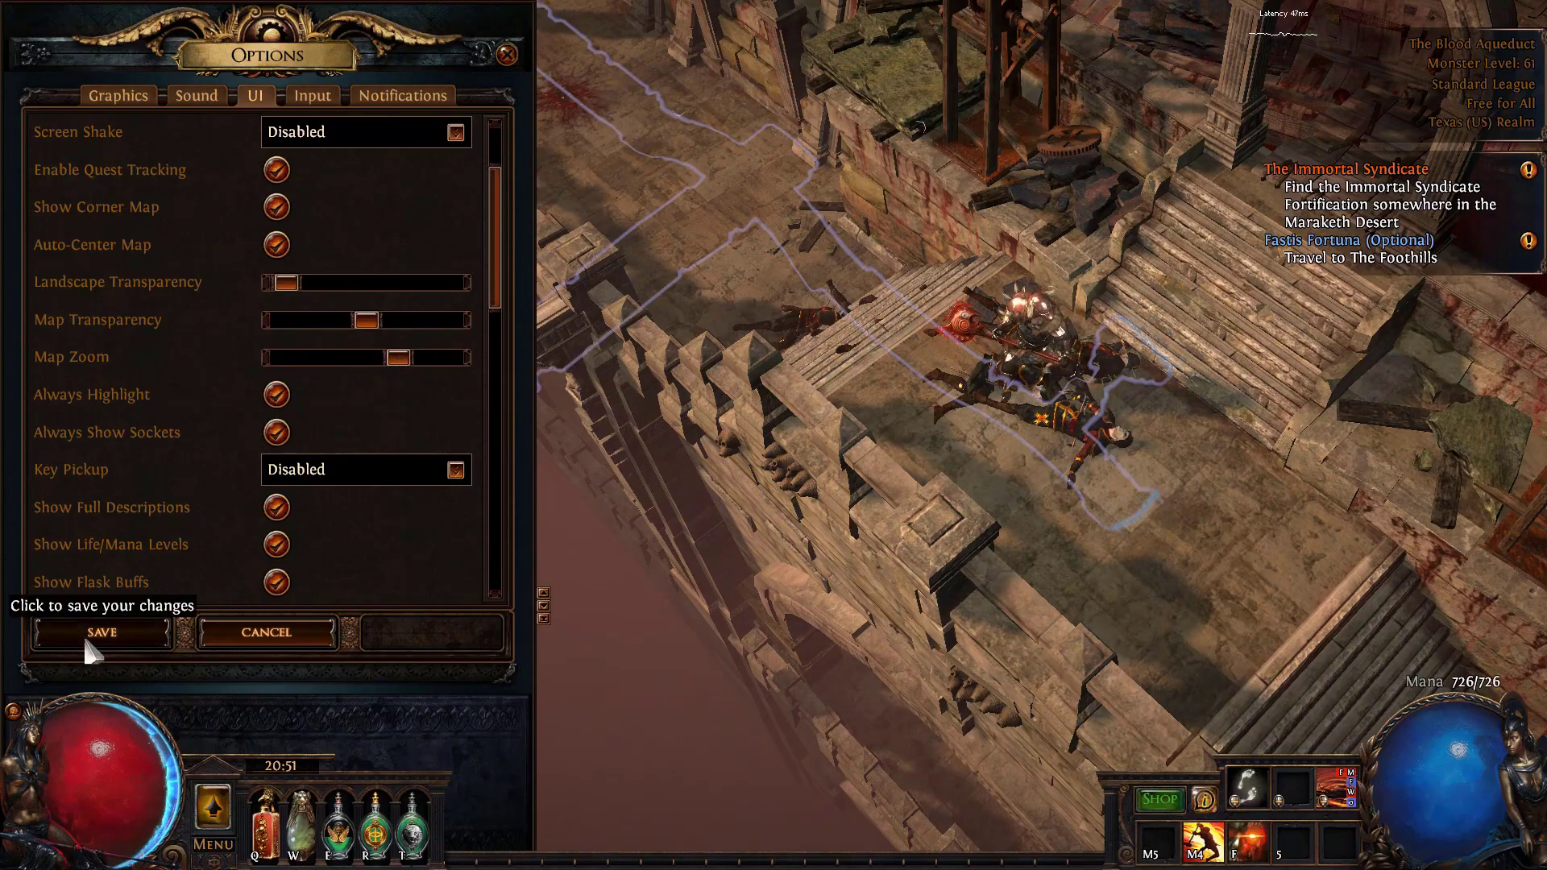
# Open the inventory and drop the equipped Dire Palm Titan Gauntlets on the ground.
pyautogui.press('i')
pyautogui.click(587, 268)
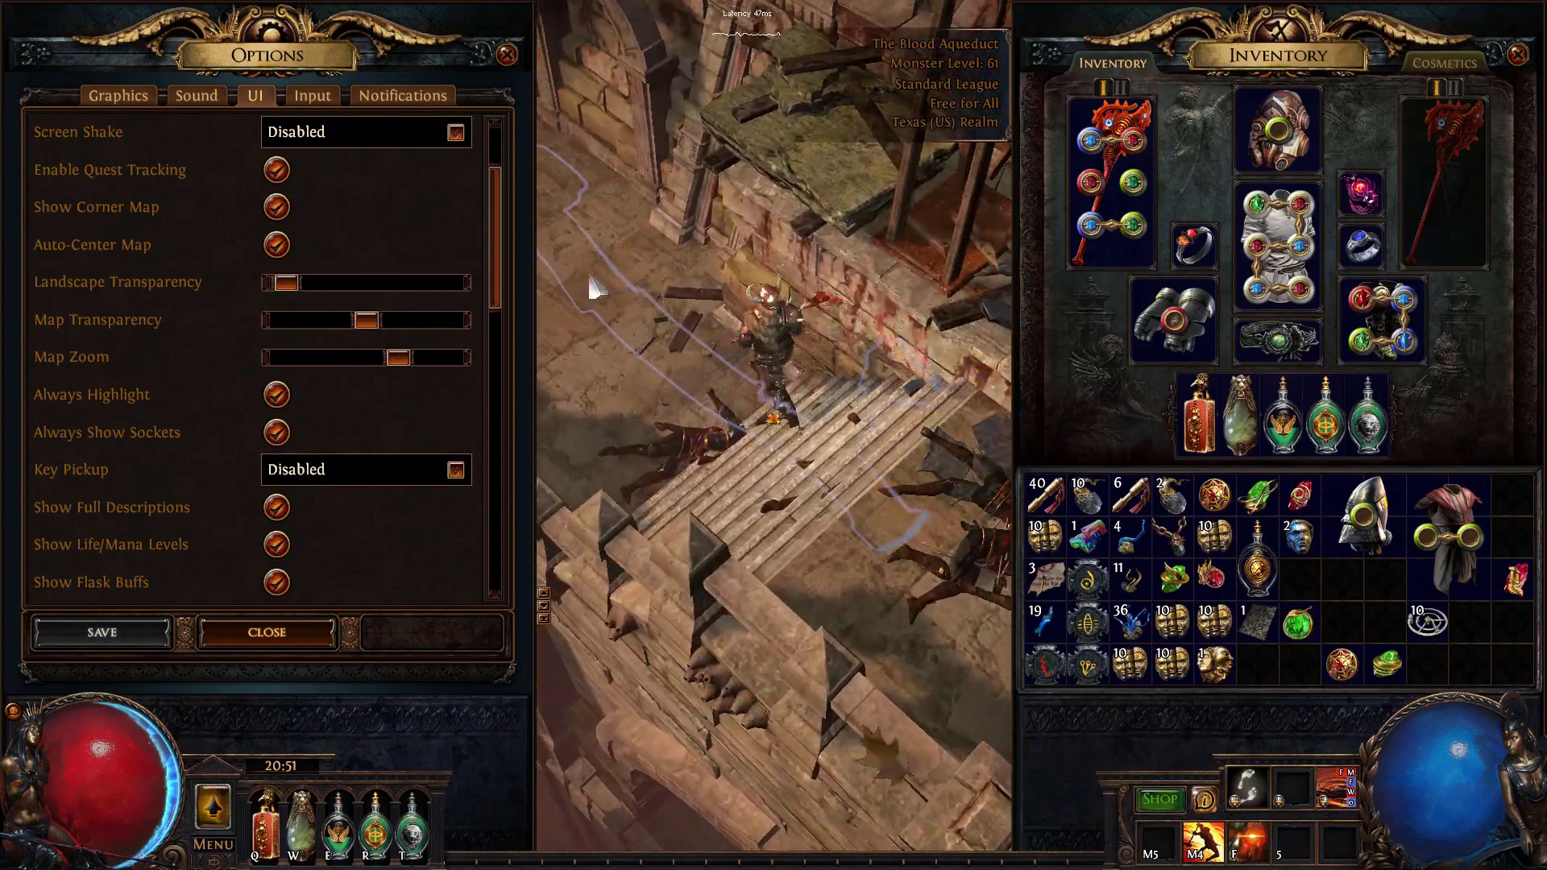
pyautogui.click(1174, 318)
pyautogui.click(773, 388)
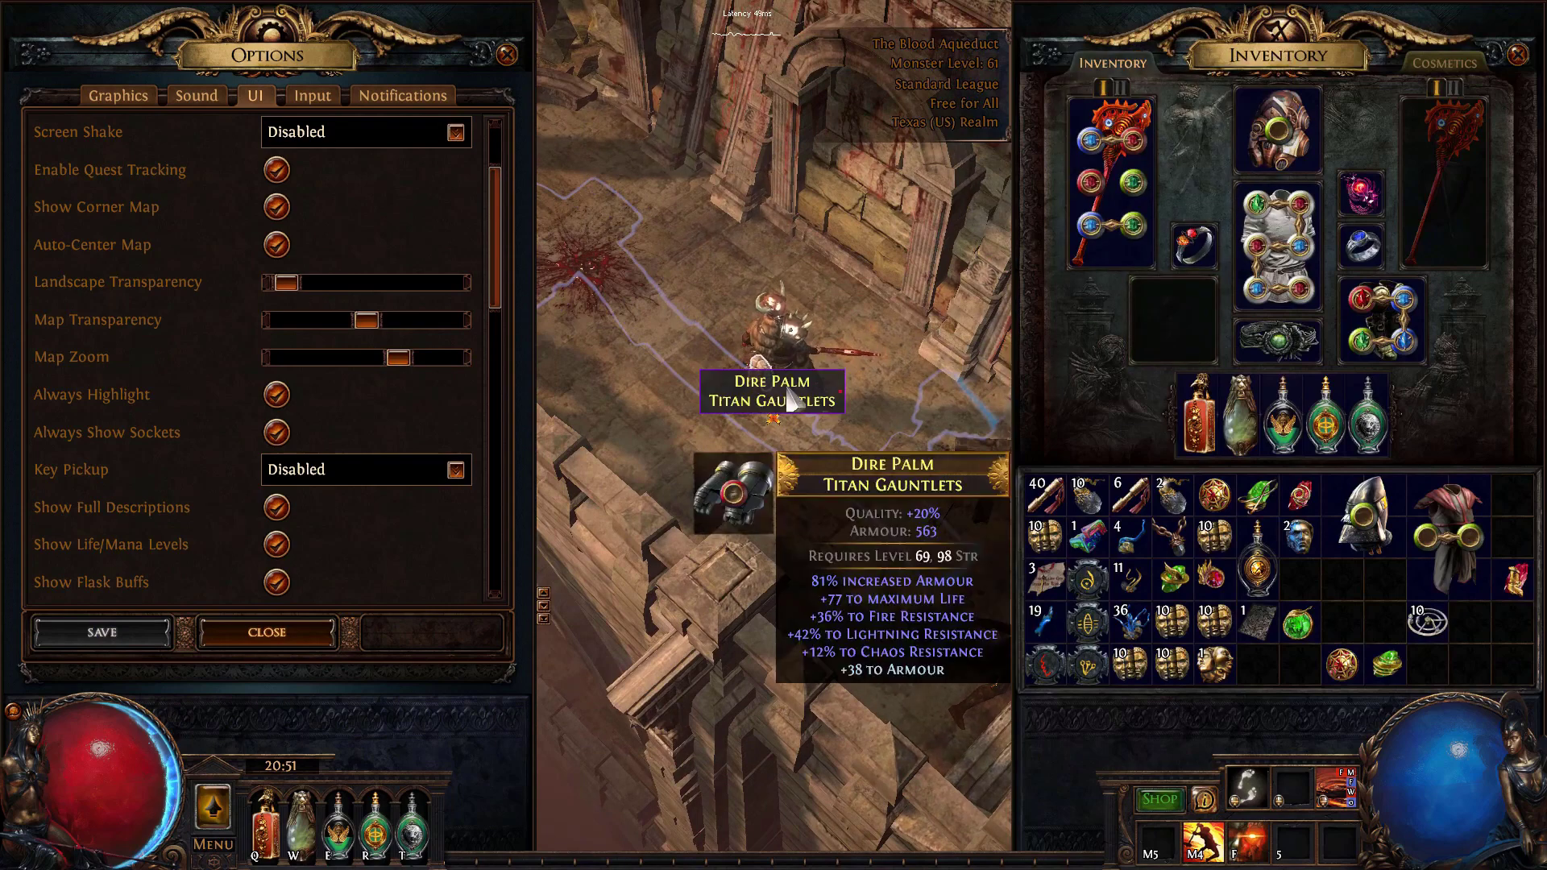
# Toggle Always Highlight several times to compare the dropped gauntlets' label, leaving the option off.
pyautogui.click(278, 389)
pyautogui.click(277, 390)
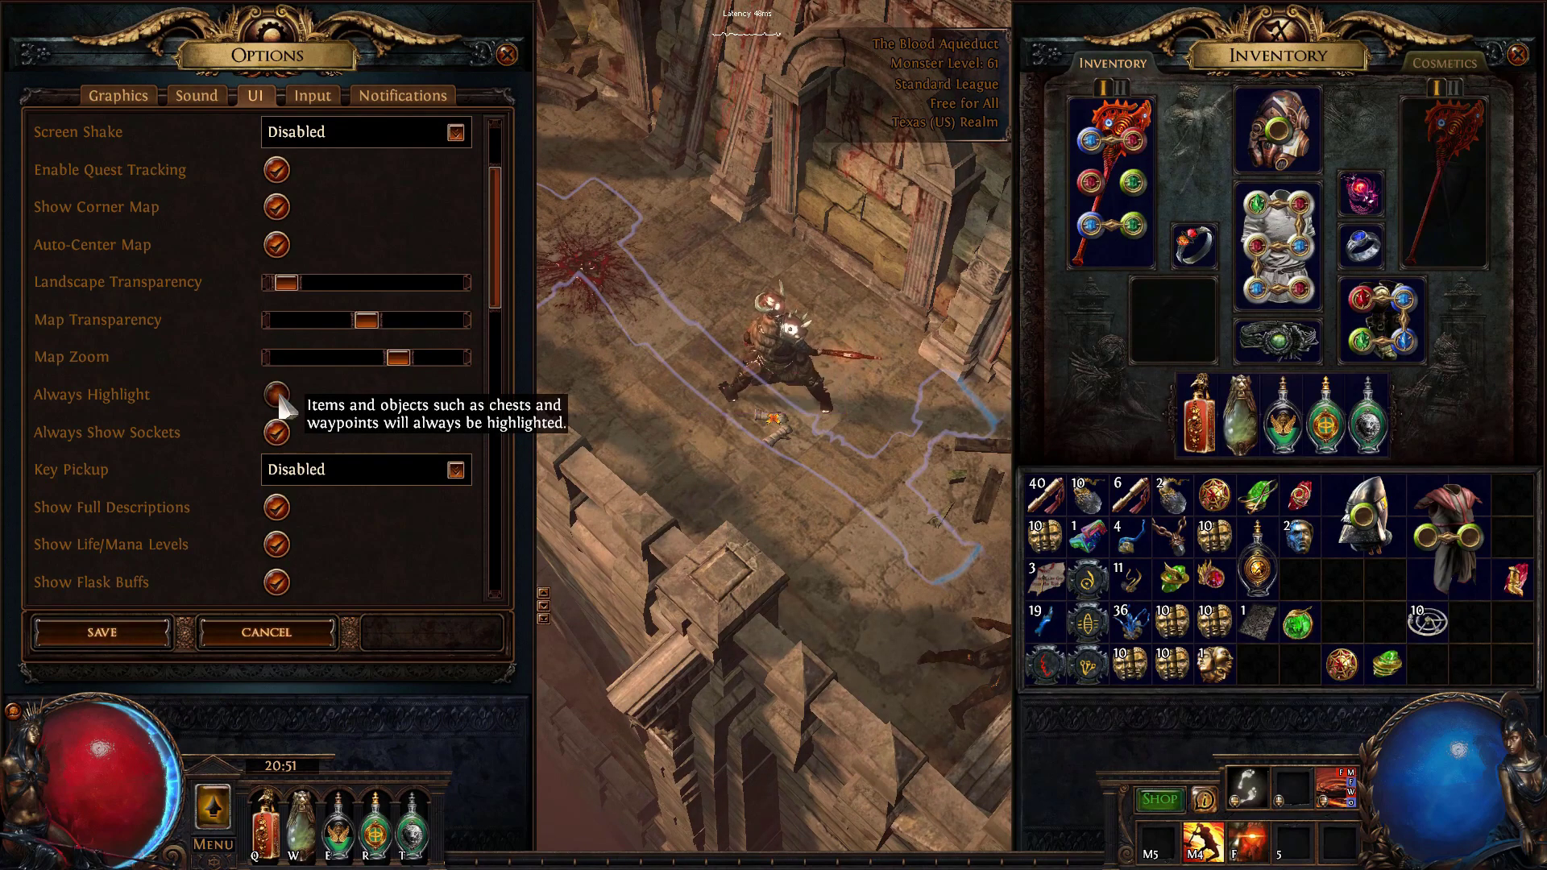
pyautogui.click(278, 388)
pyautogui.click(277, 388)
pyautogui.click(278, 389)
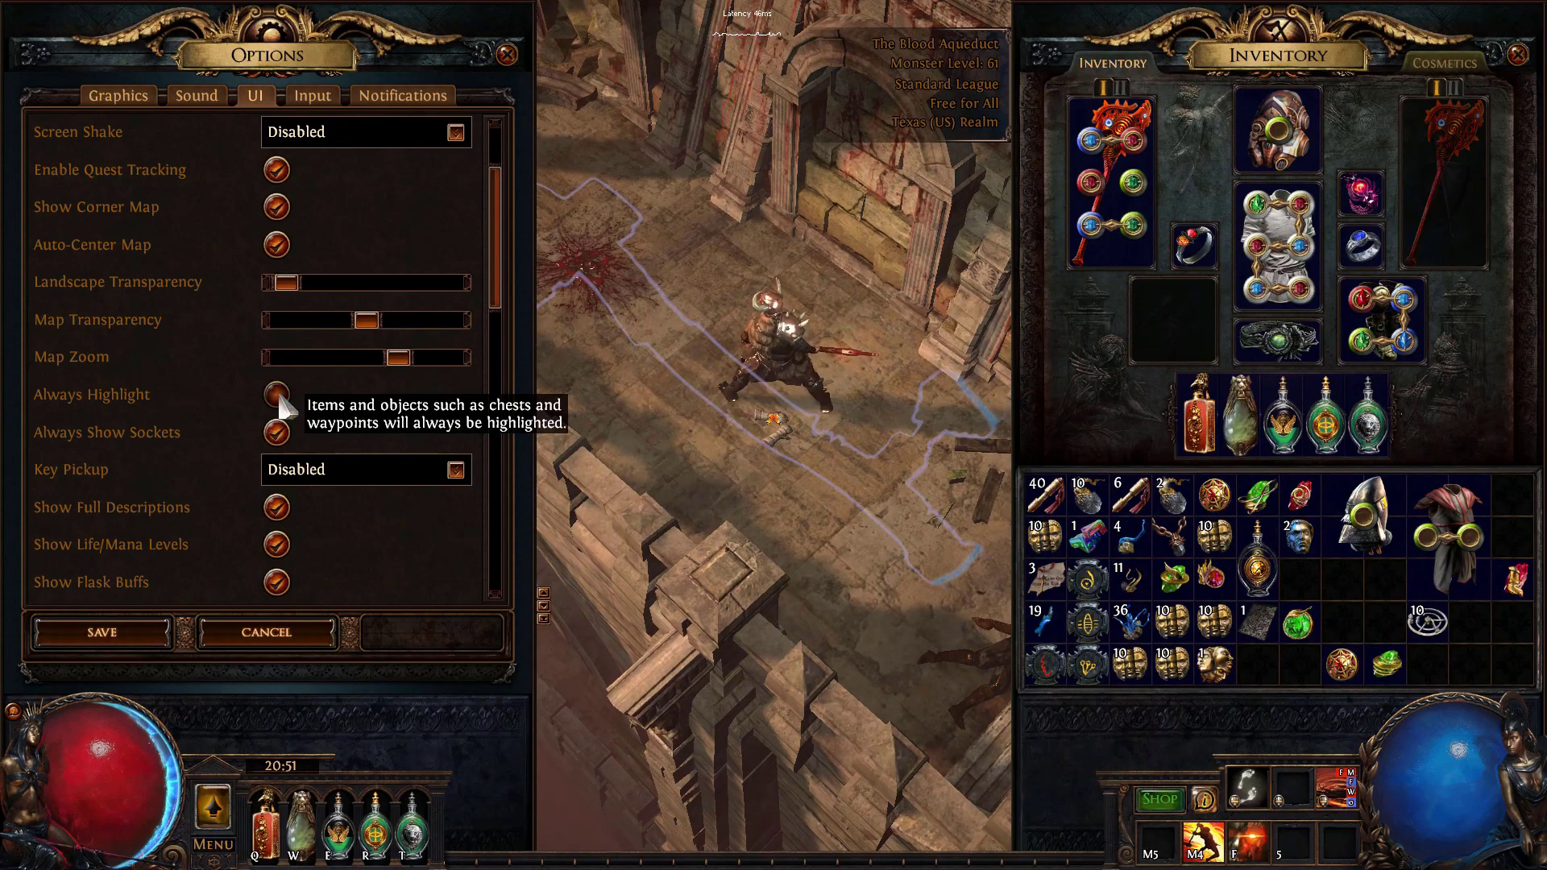
# Turn on Always Highlight and pick the dropped gauntlets back up so they are equipped again.
pyautogui.click(277, 388)
pyautogui.click(753, 389)
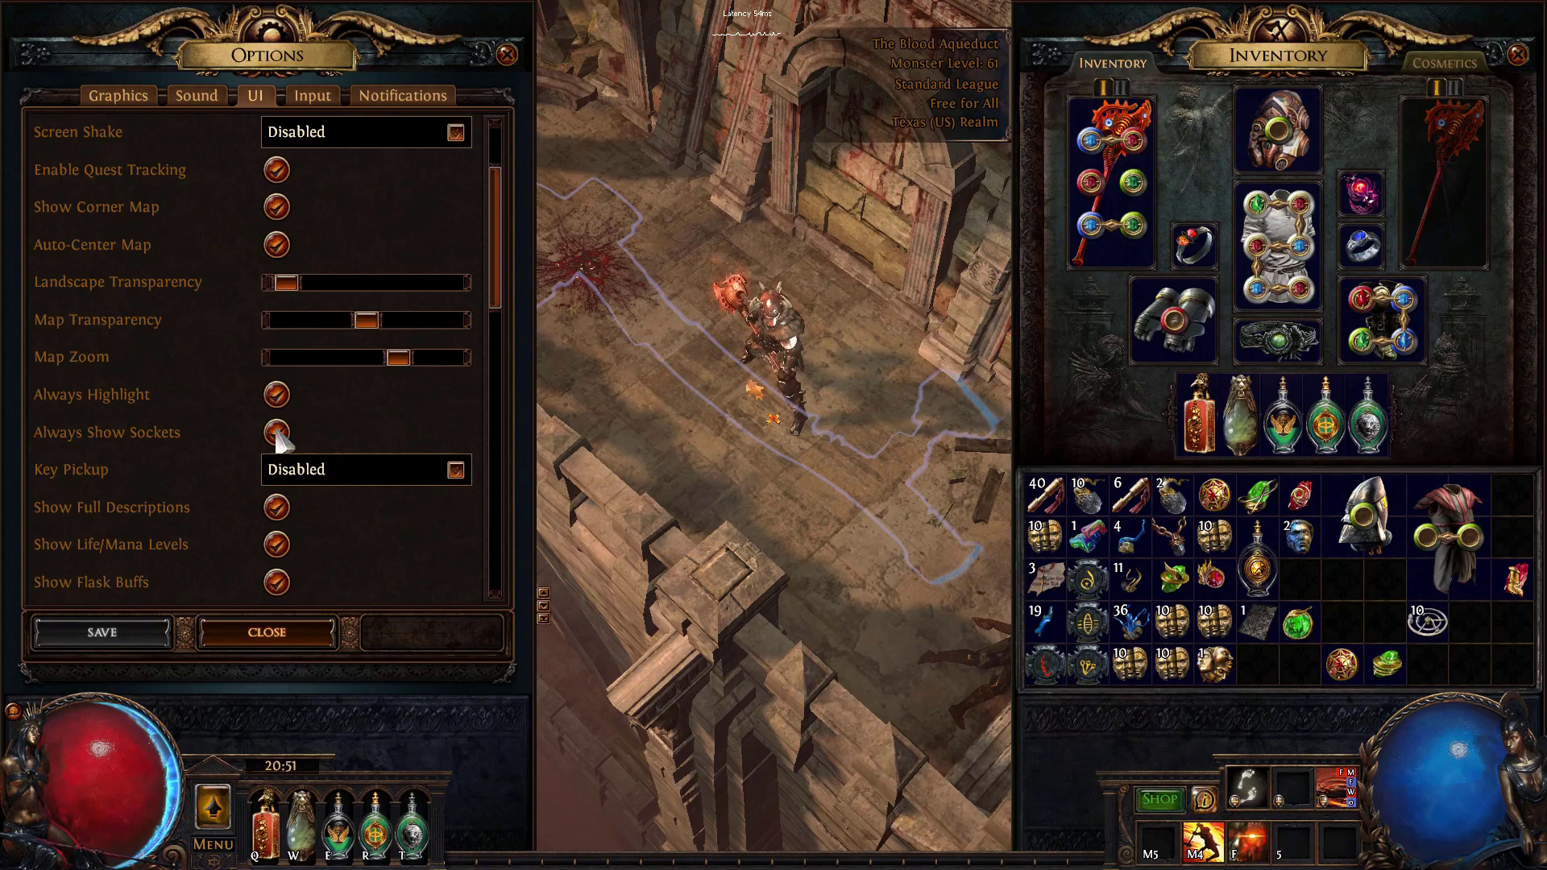
pyautogui.moveTo(701, 327); pyautogui.dragTo(654, 398)
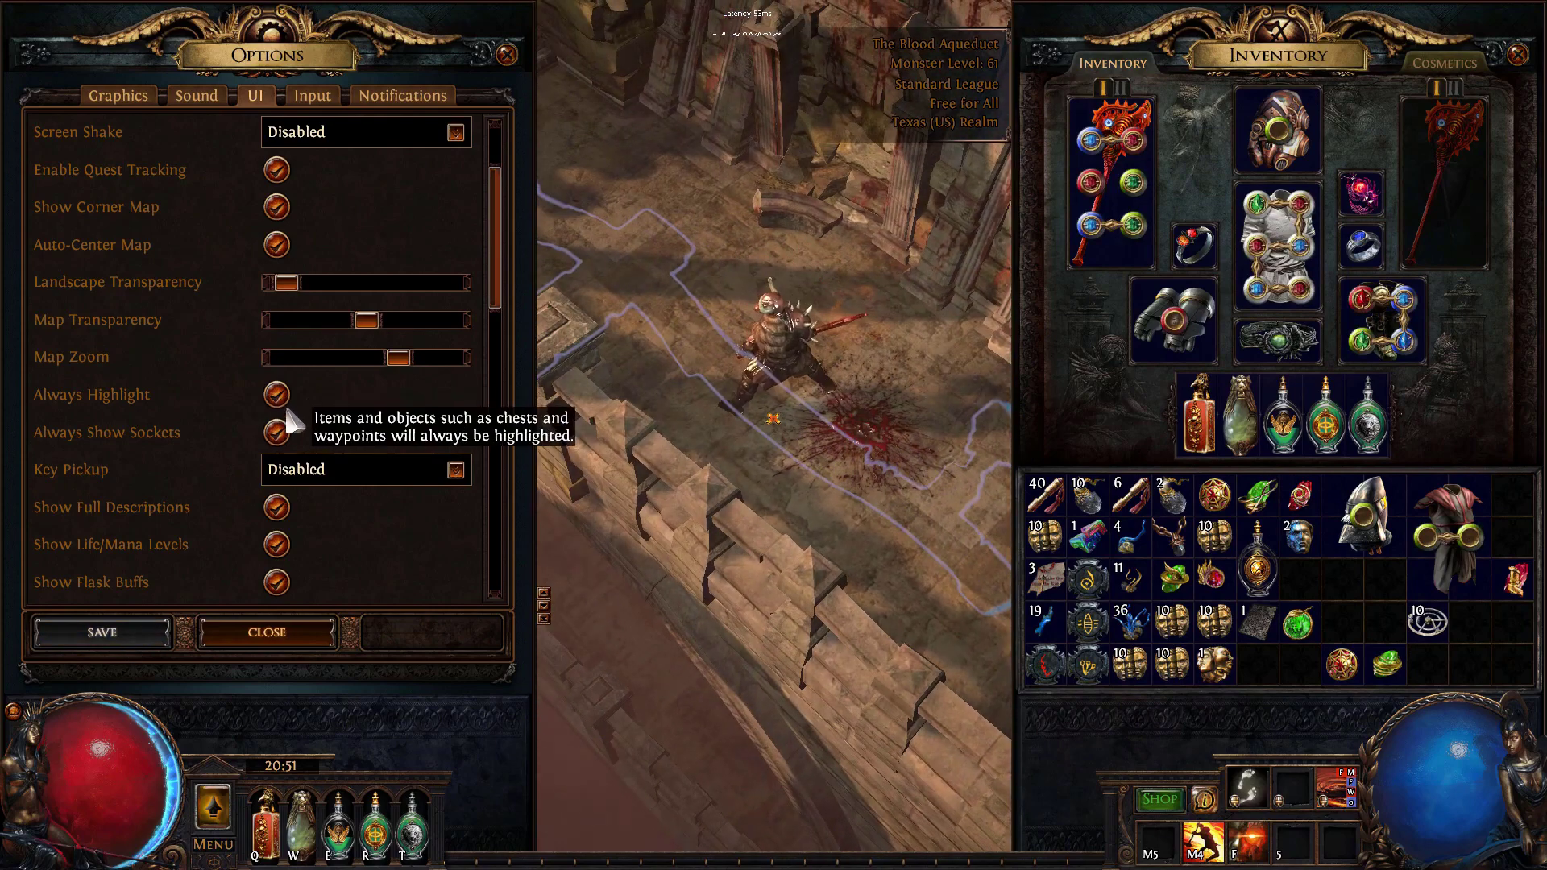
# Review the UI options from Show Life/Mana Levels to Show Mini Life Bars On Enemies and close the inventory.
pyautogui.scroll(-5, 291, 506)
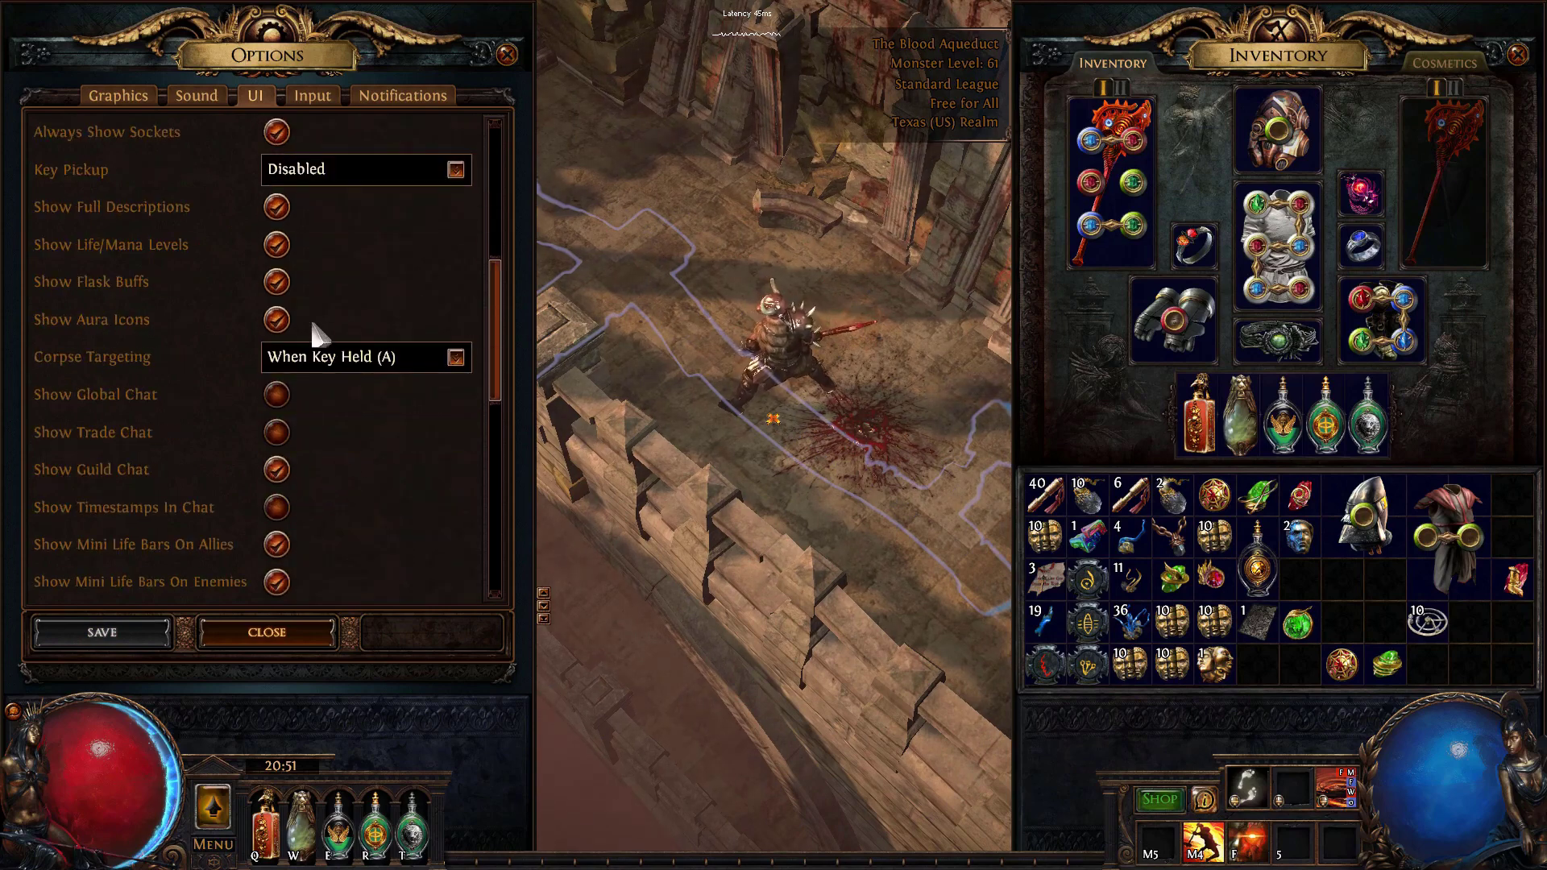
pyautogui.click(274, 246)
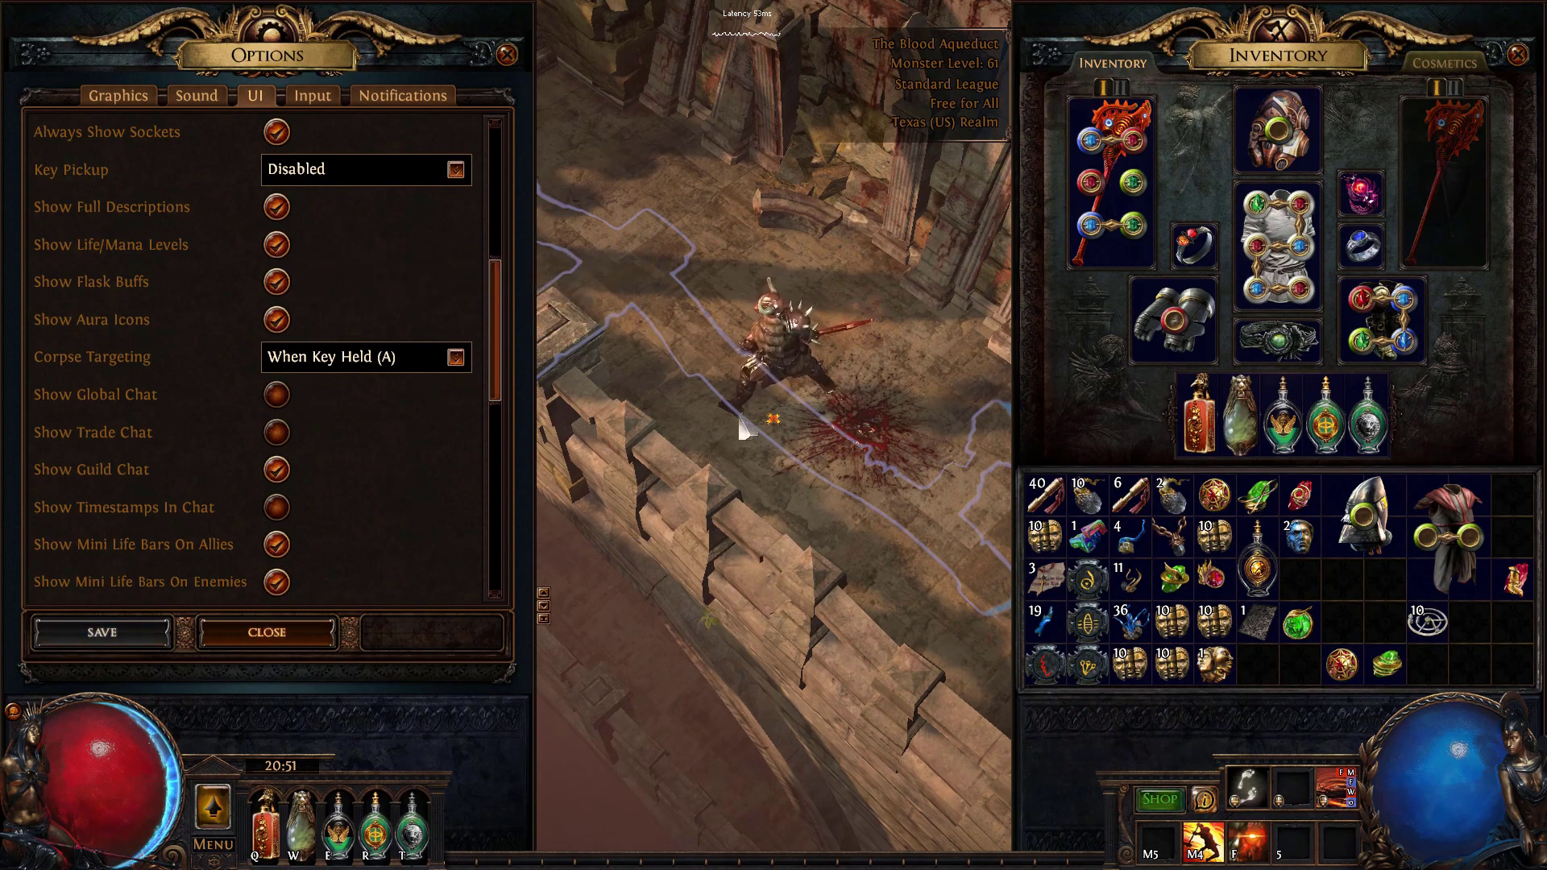
pyautogui.click(628, 371)
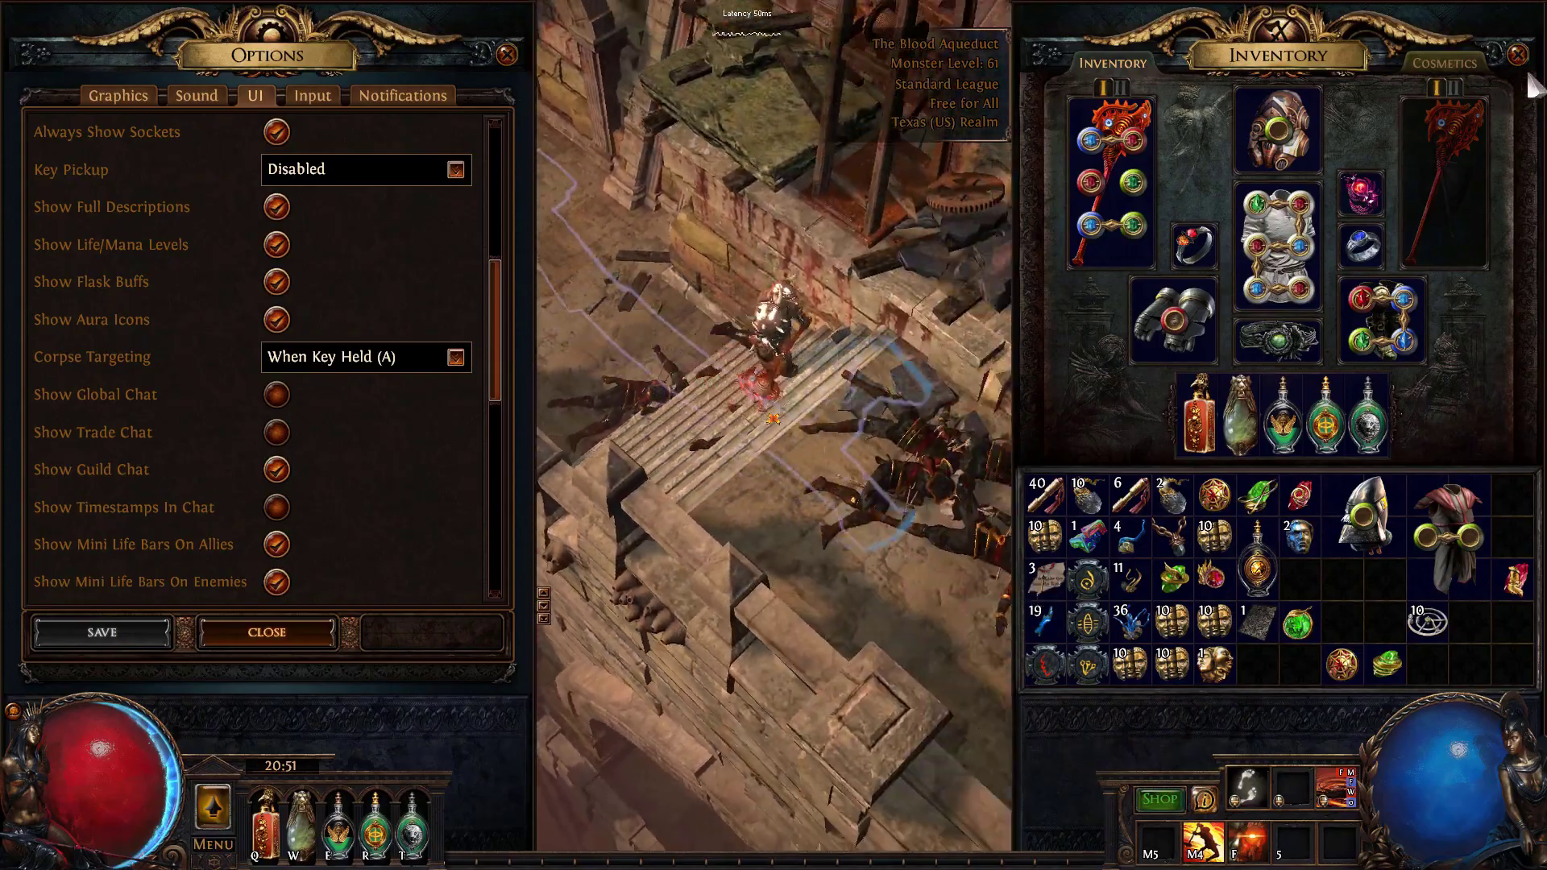
pyautogui.click(1517, 55)
# Use the third flask while moving along the aqueduct and attack the enemies to try out the flask buff icons.
pyautogui.press('e')
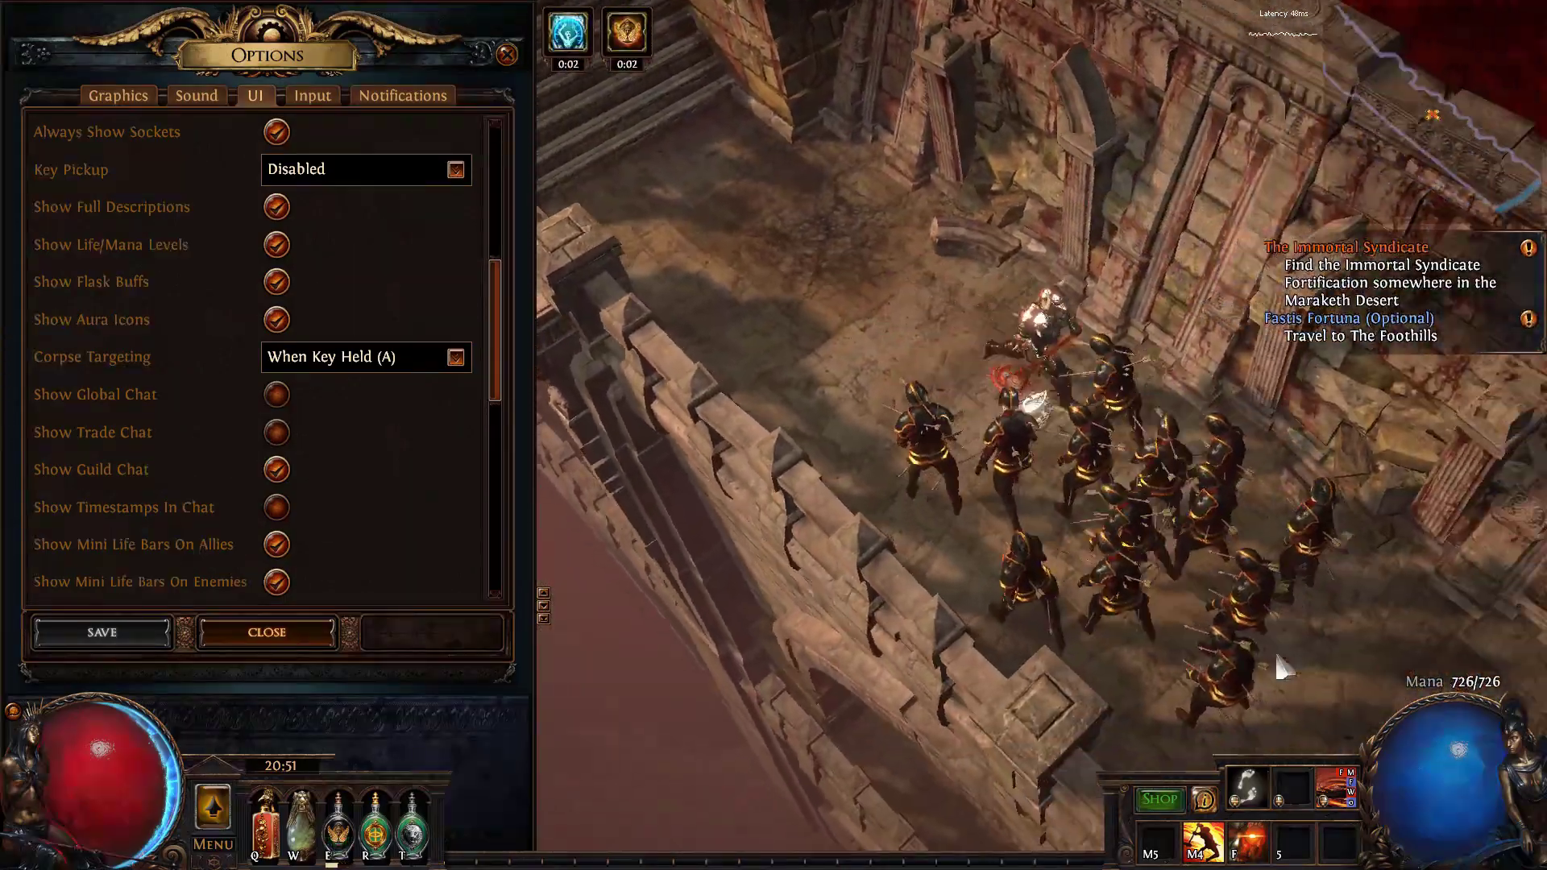
pyautogui.rightClick(1253, 643)
pyautogui.click(1259, 645)
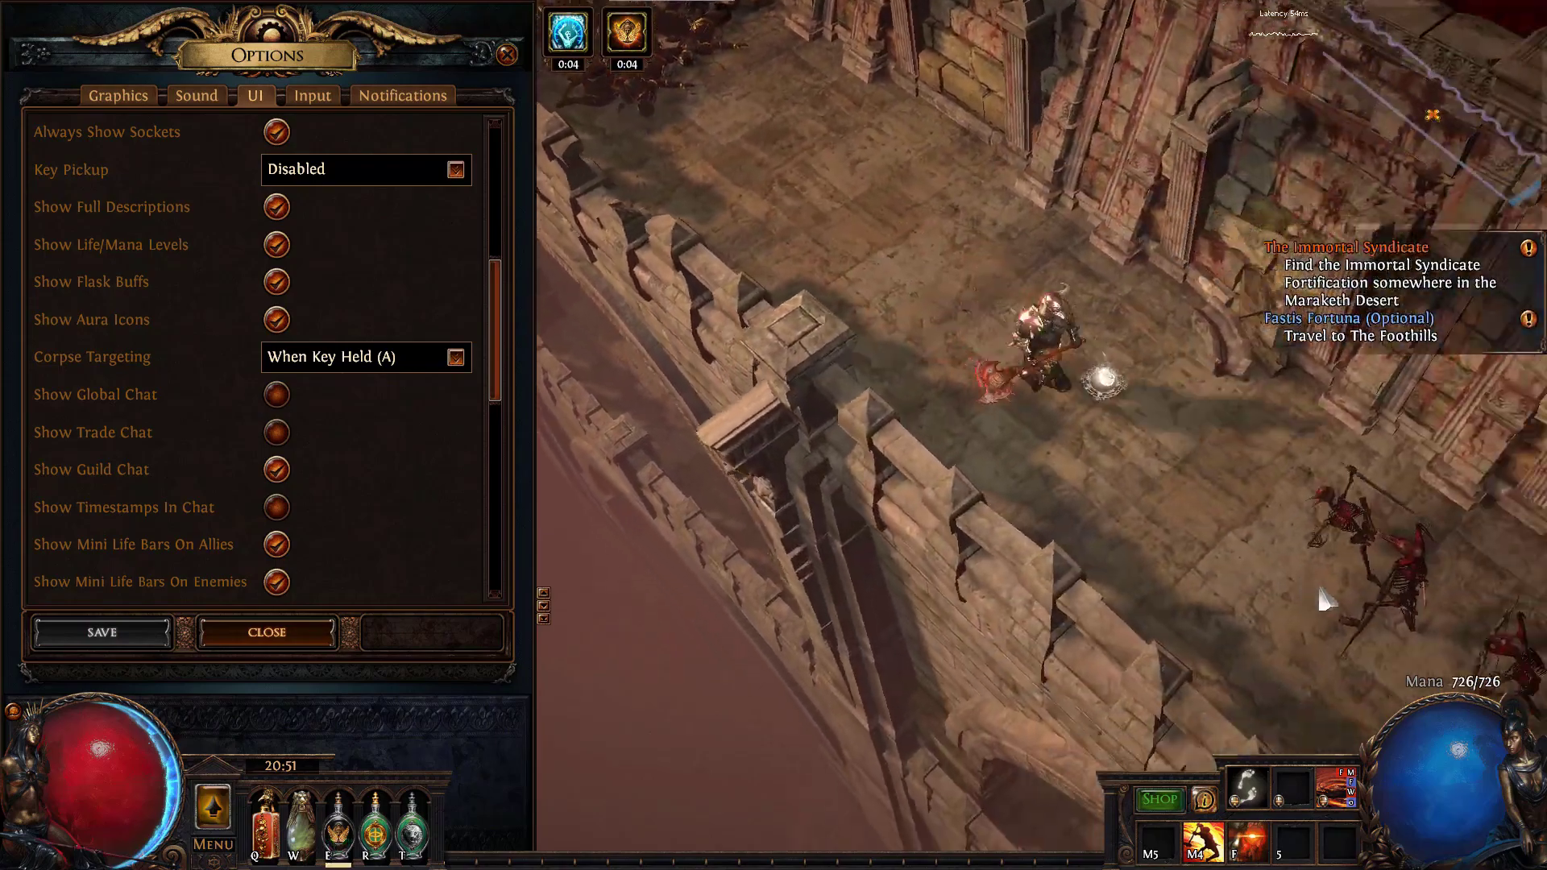
pyautogui.press('e')
pyautogui.rightClick(1320, 588)
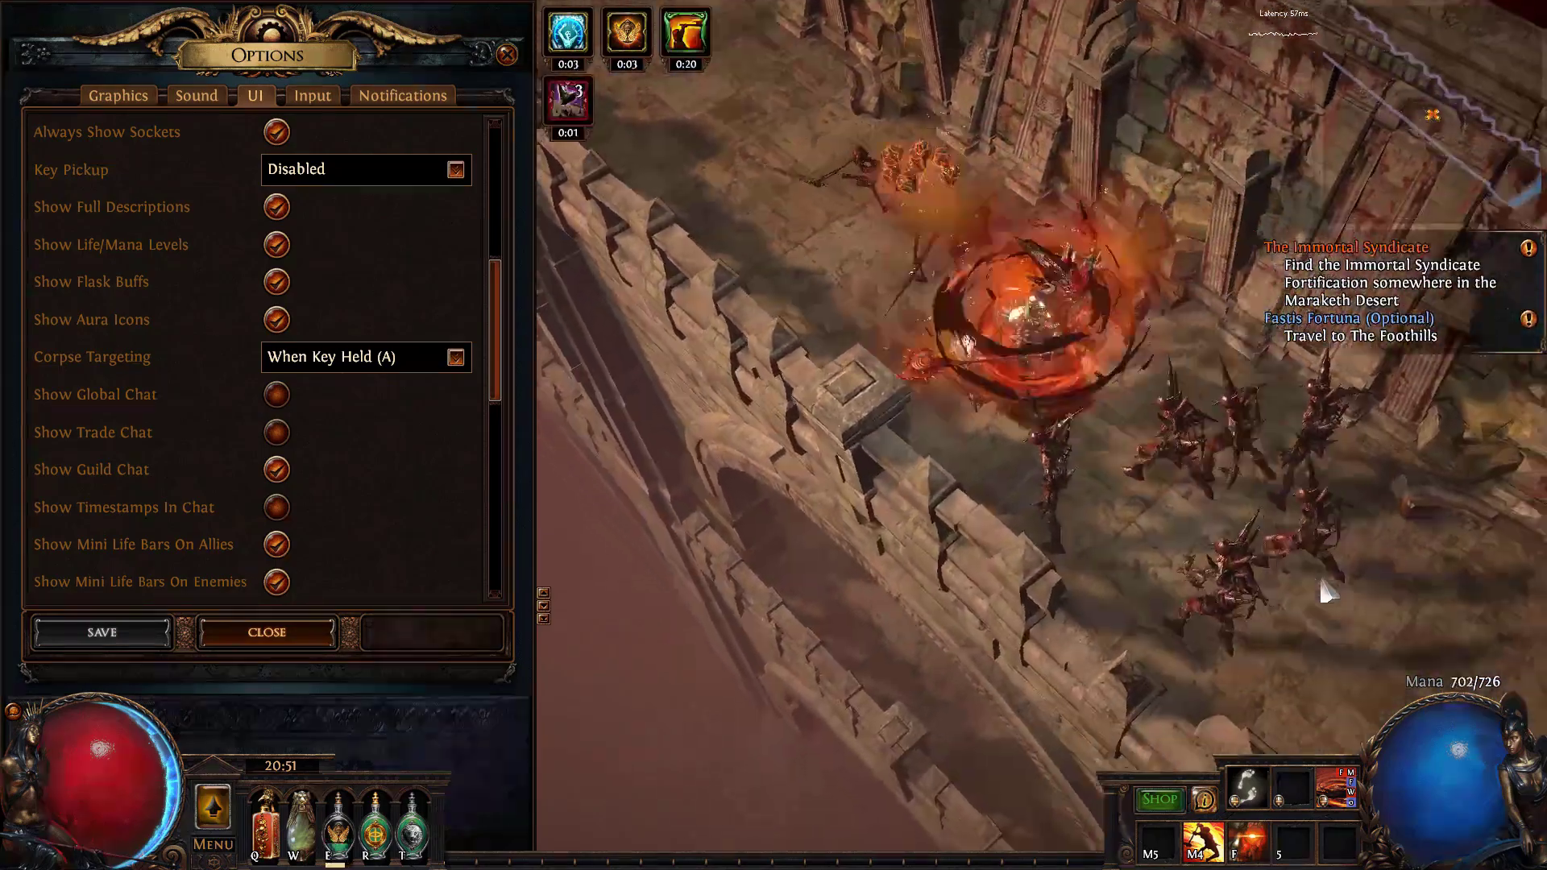
# Review the UI options down to Mousewheel Zoom while fighting on toward the wooden walkway.
pyautogui.scroll(-5, 326, 526)
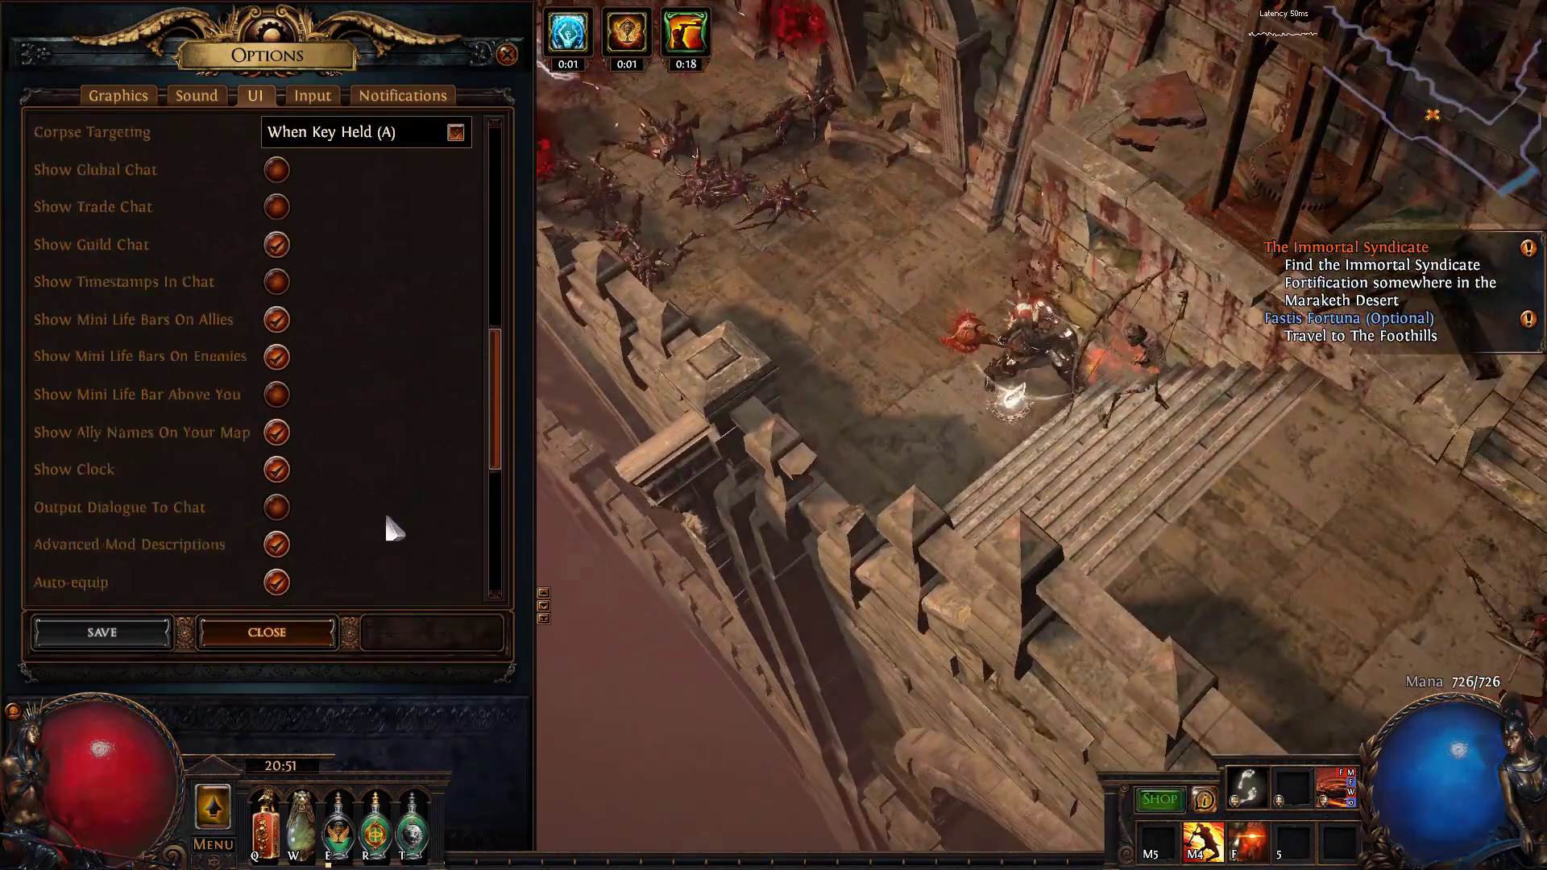
pyautogui.rightClick(1120, 596)
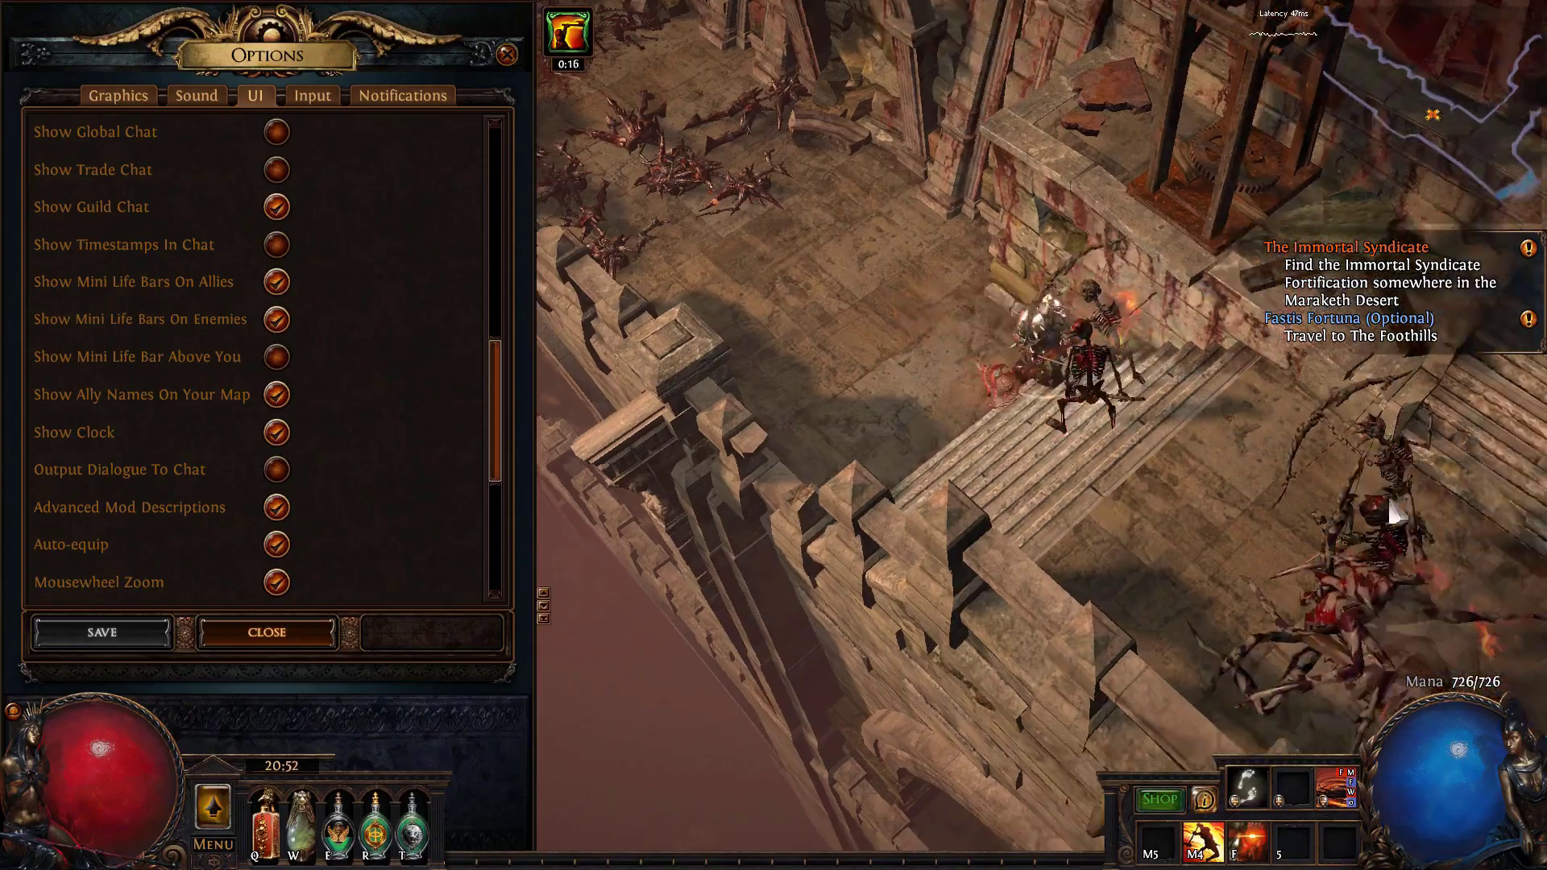
pyautogui.press('e')
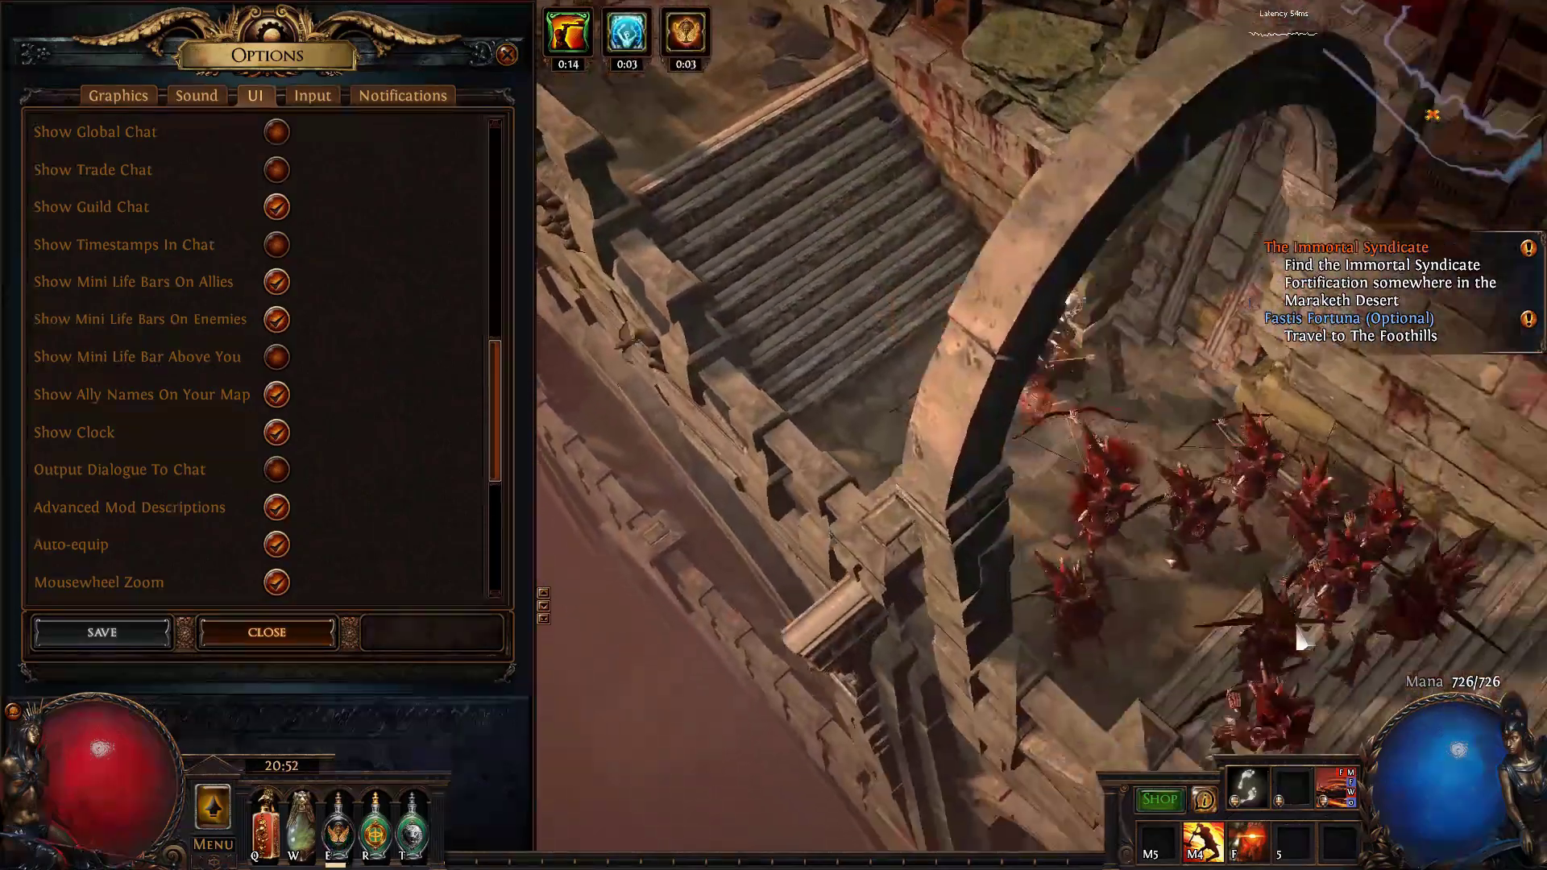
pyautogui.rightClick(1294, 620)
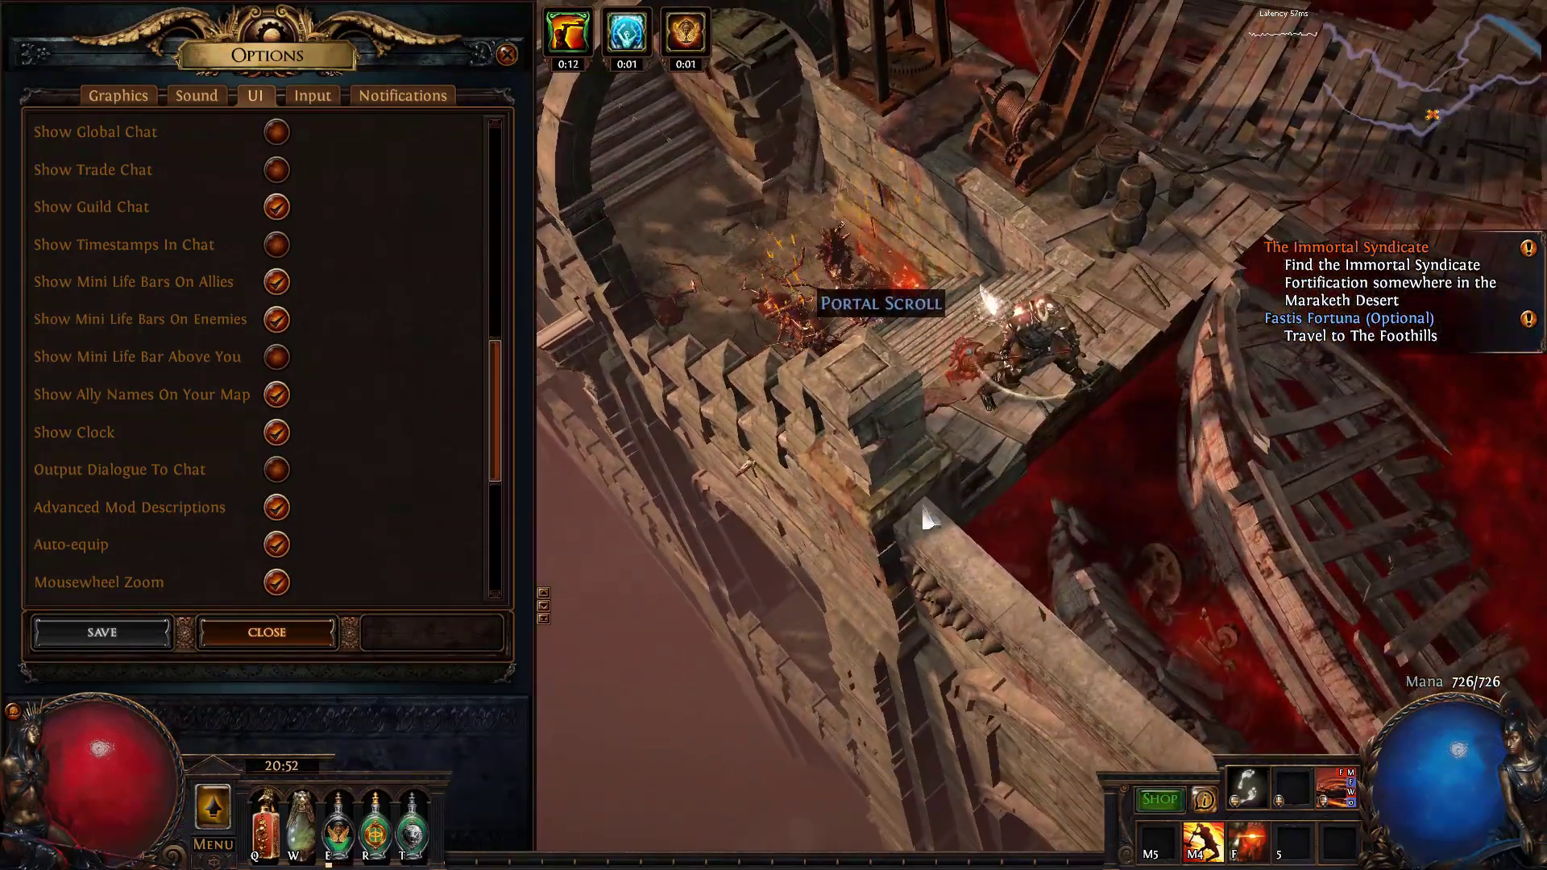
# Open the inventory and fight through the enemy groups beyond the wooden walkway, using the third flask along the way.
pyautogui.press('i')
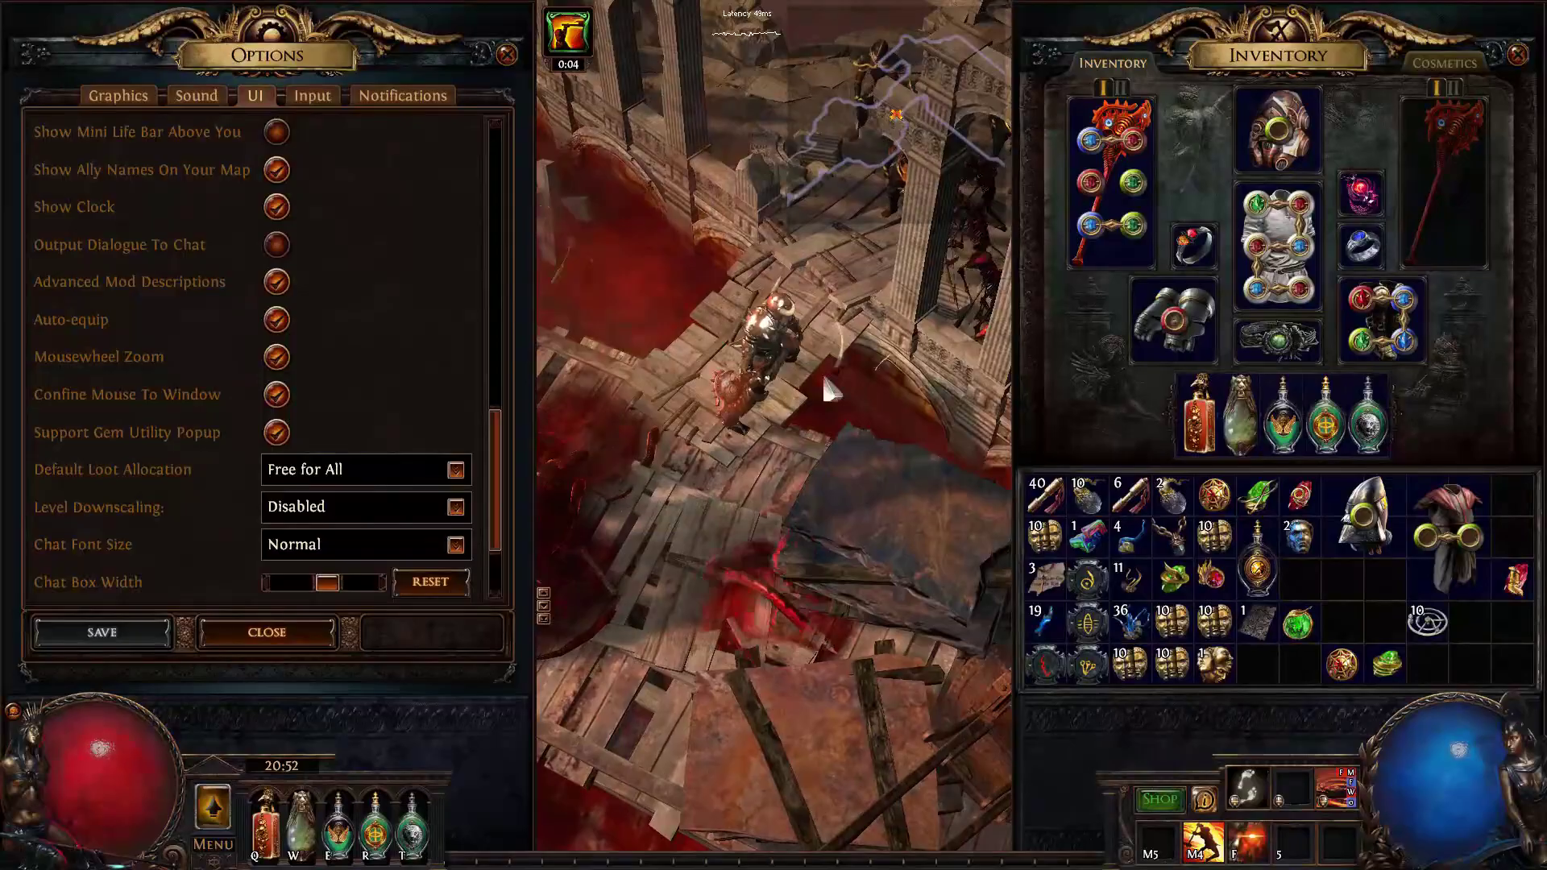
pyautogui.rightClick(847, 372)
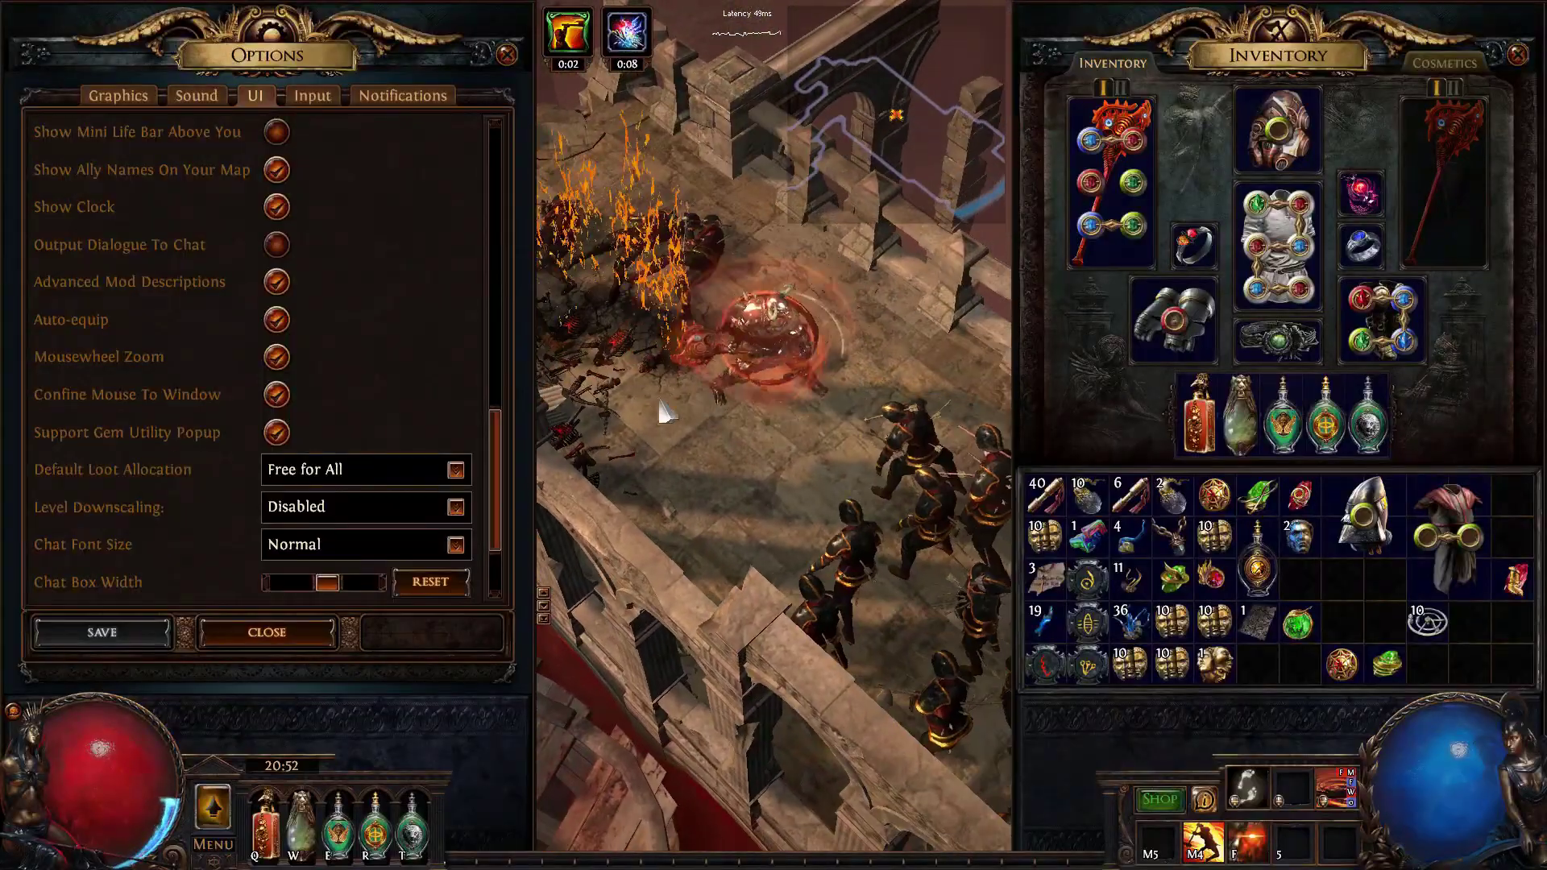
pyautogui.rightClick(844, 576)
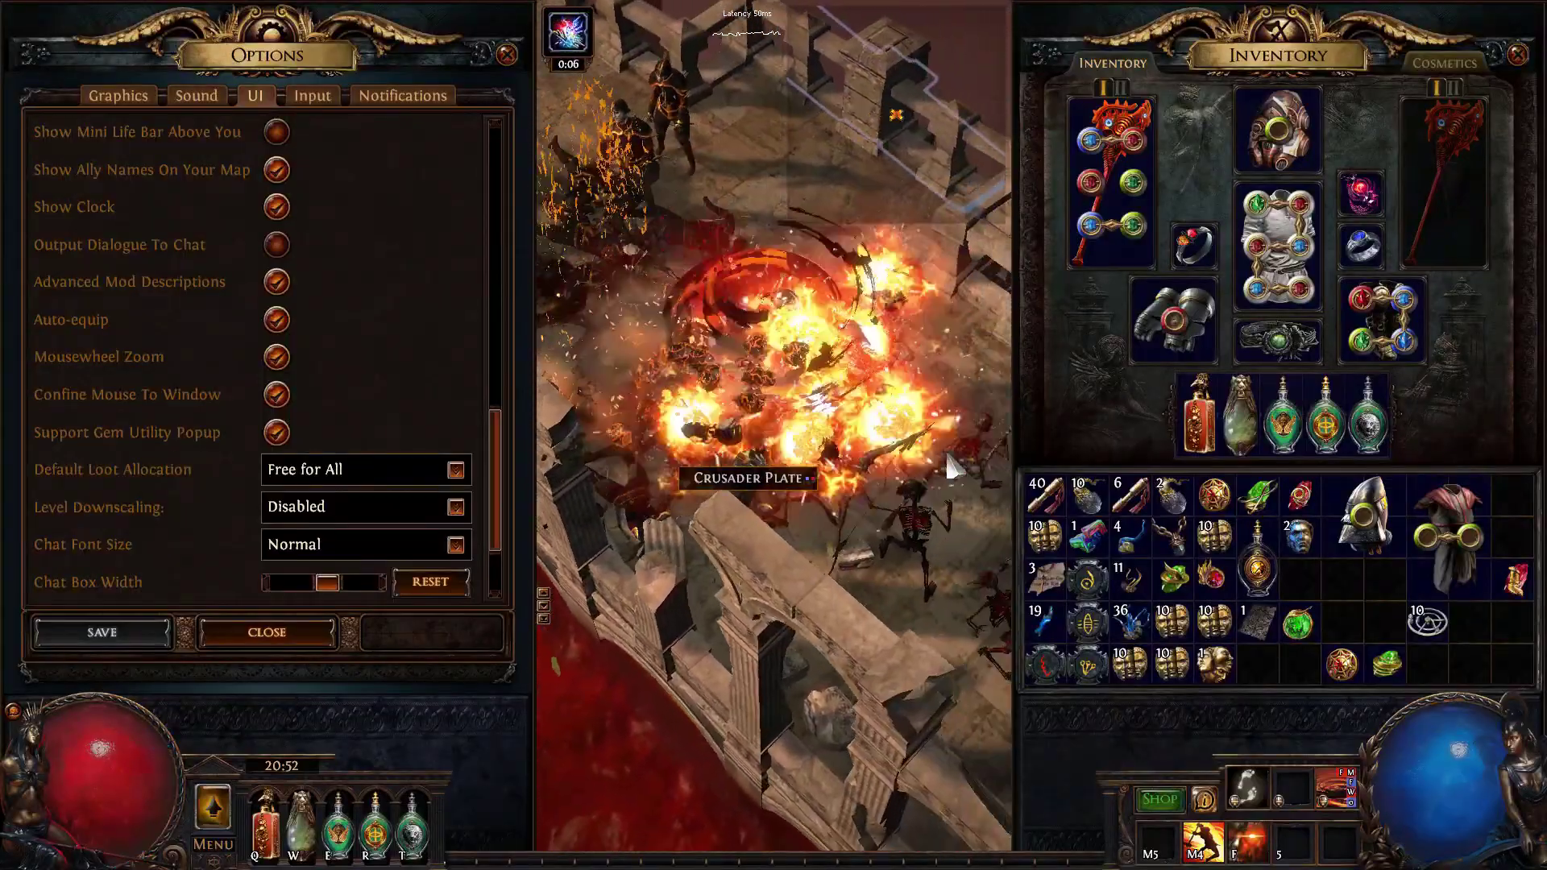
pyautogui.rightClick(832, 451)
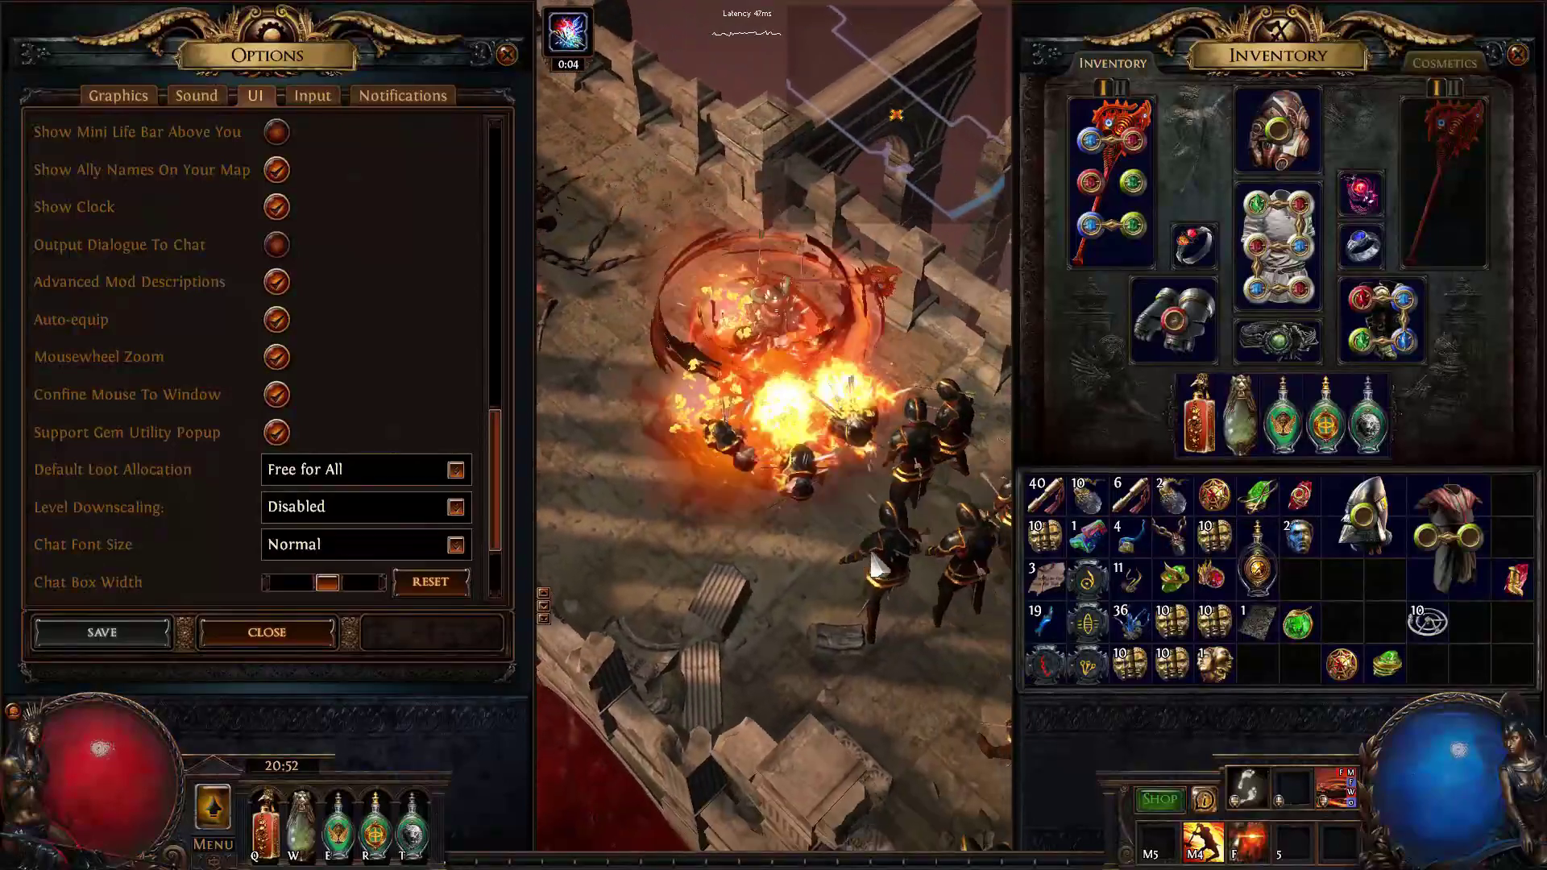
pyautogui.click(944, 530)
pyautogui.press('e')
pyautogui.click(967, 528)
pyautogui.rightClick(736, 570)
pyautogui.click(925, 184)
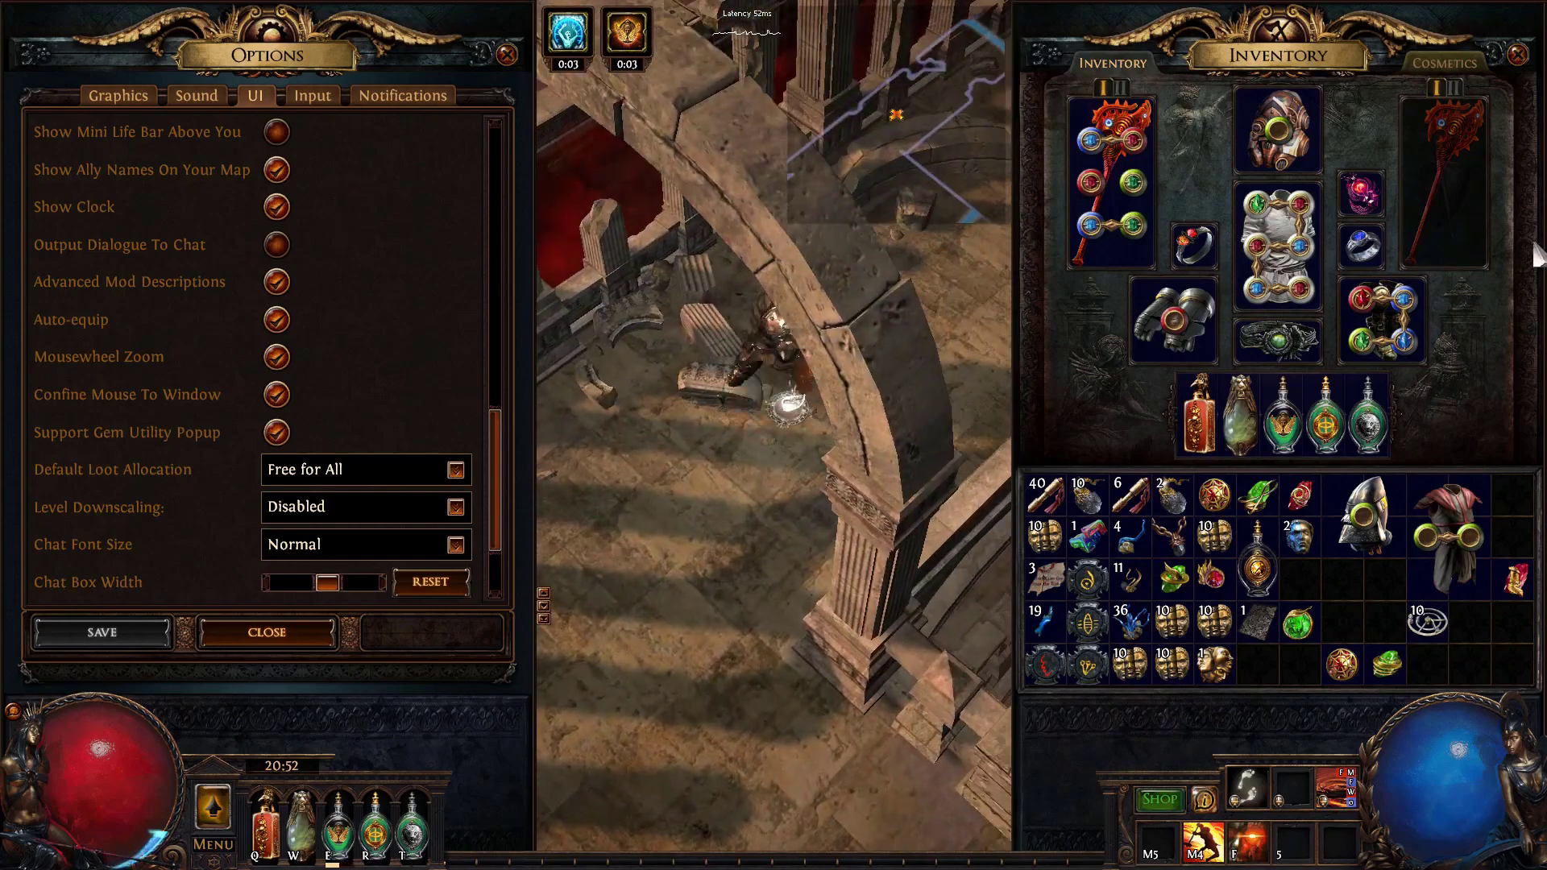
# Review the remaining UI options down to List of Item Filters and close all open panels.
pyautogui.scroll(-3, 445, 318)
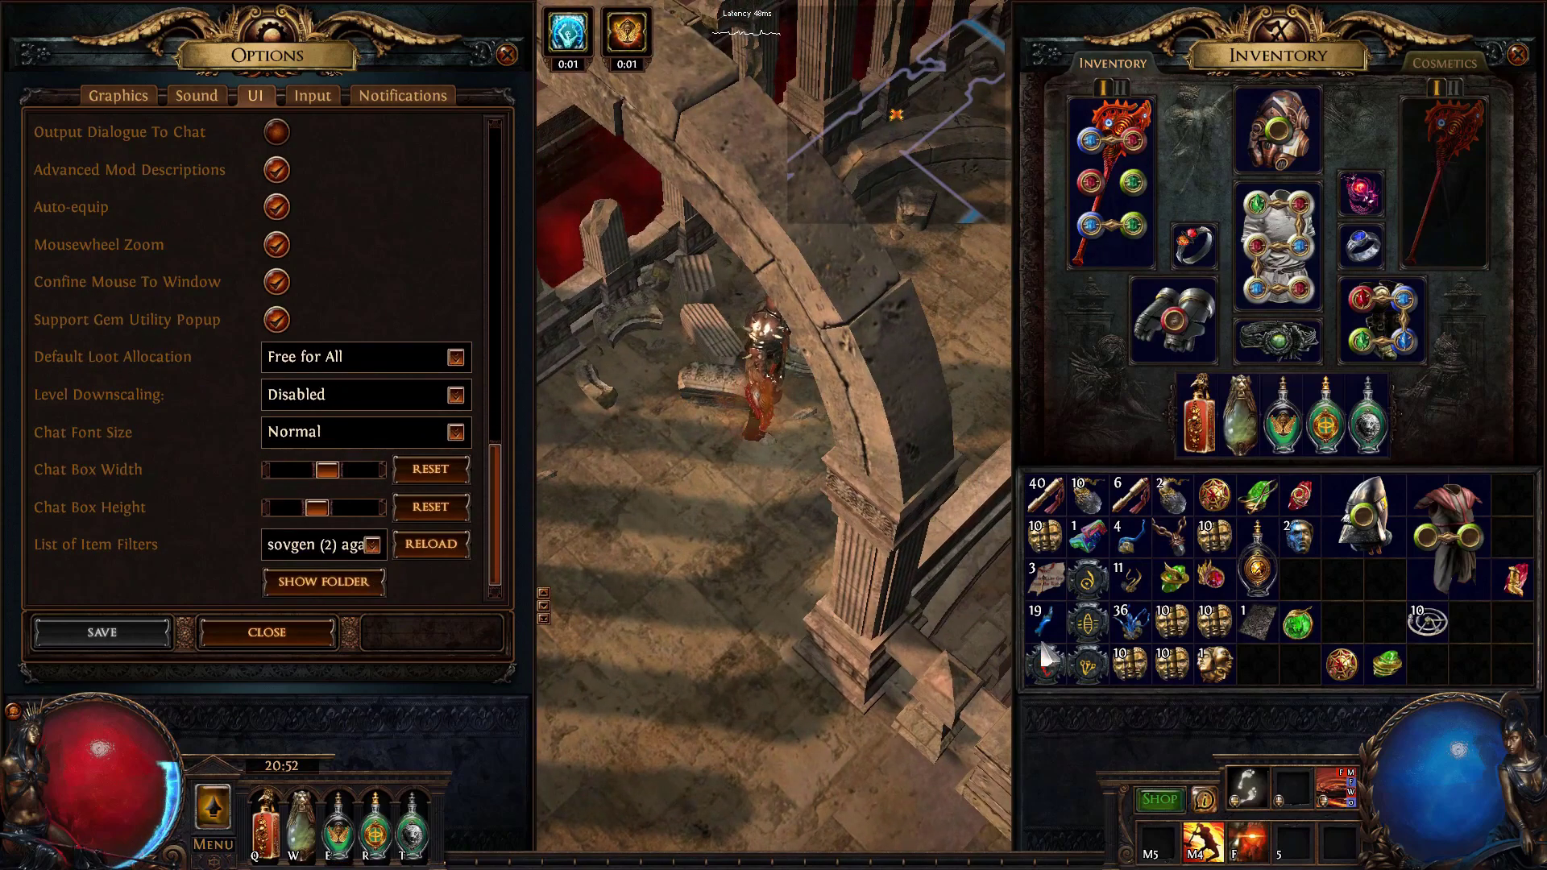
pyautogui.press('space')
# Inspect the Always Attack Without Moving option of the M4 movement skill and try the skill on the skeletons.
pyautogui.click(1200, 842)
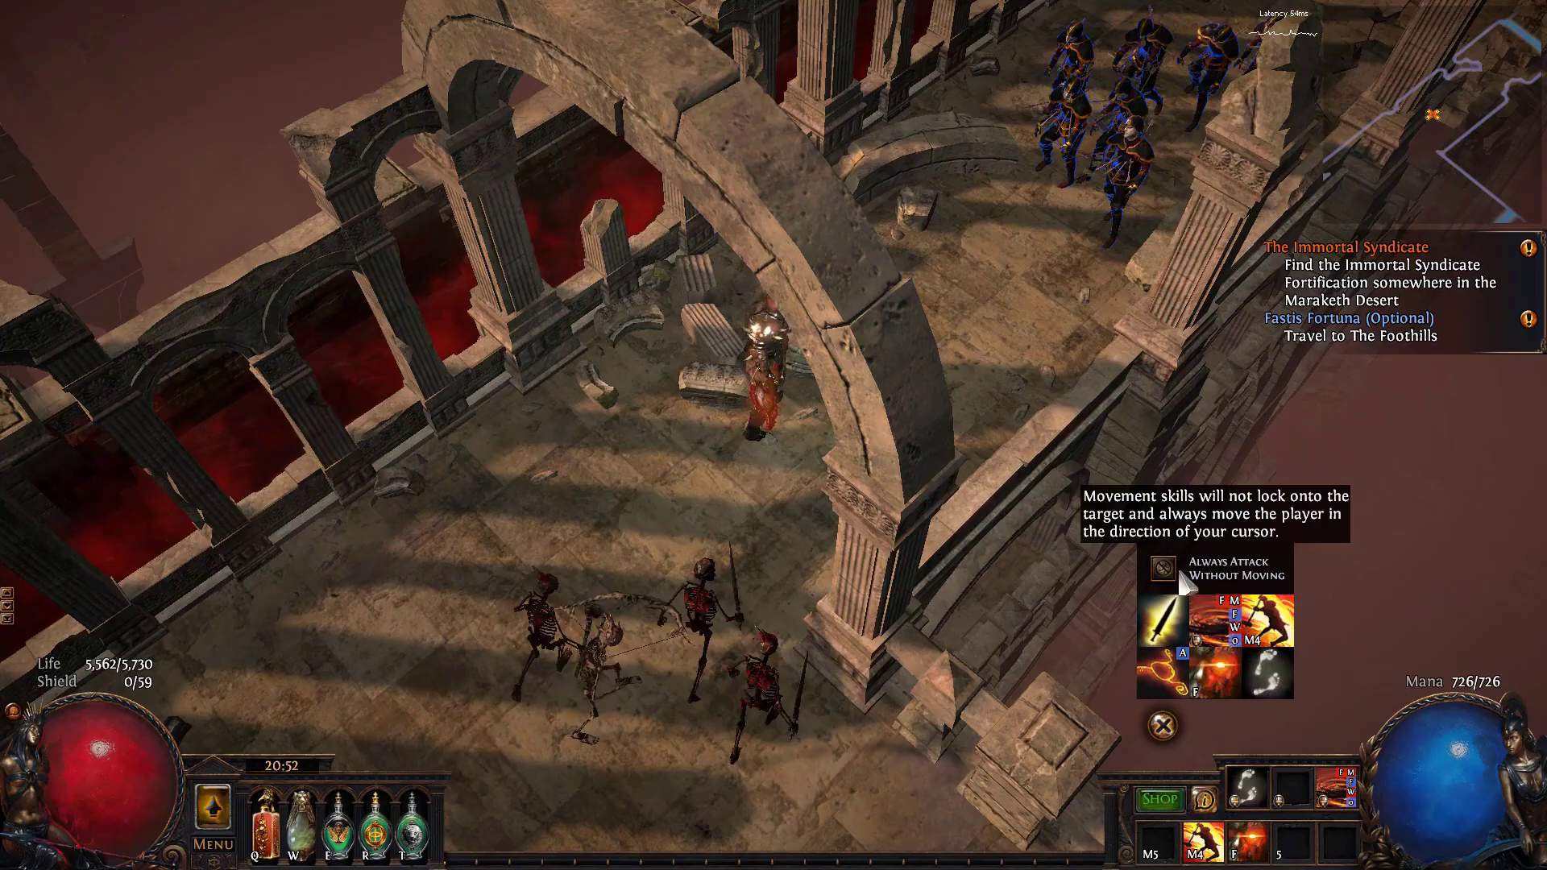
pyautogui.rightClick(669, 657)
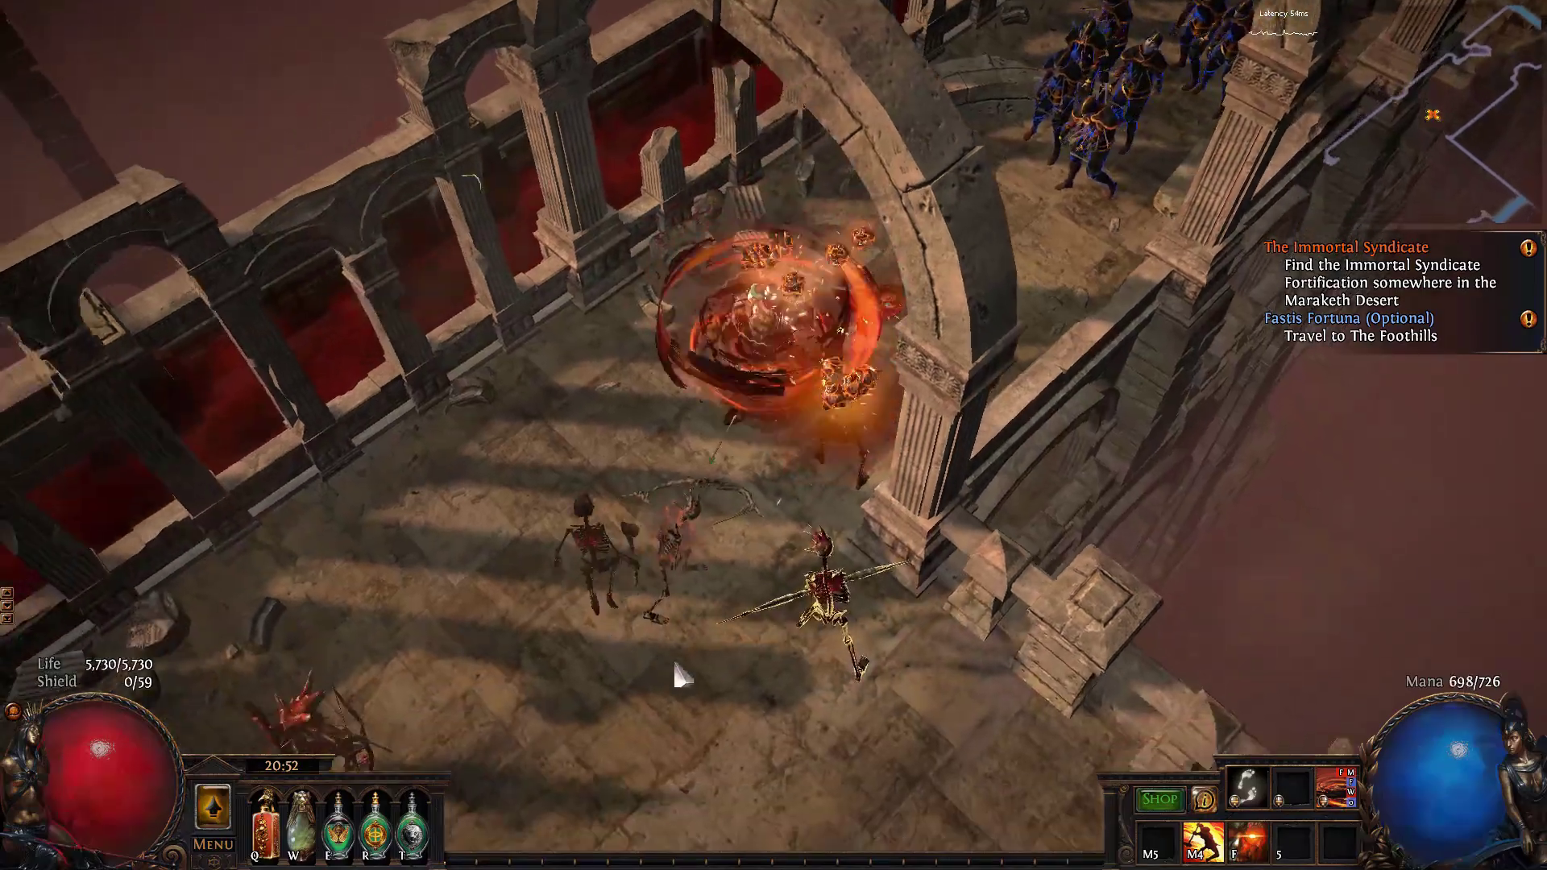
pyautogui.click(815, 656)
pyautogui.click(828, 663)
pyautogui.click(414, 650)
# Enable Always Attack Without Moving for the M4 movement skill while moving through the enemies.
pyautogui.click(1201, 842)
pyautogui.click(1216, 635)
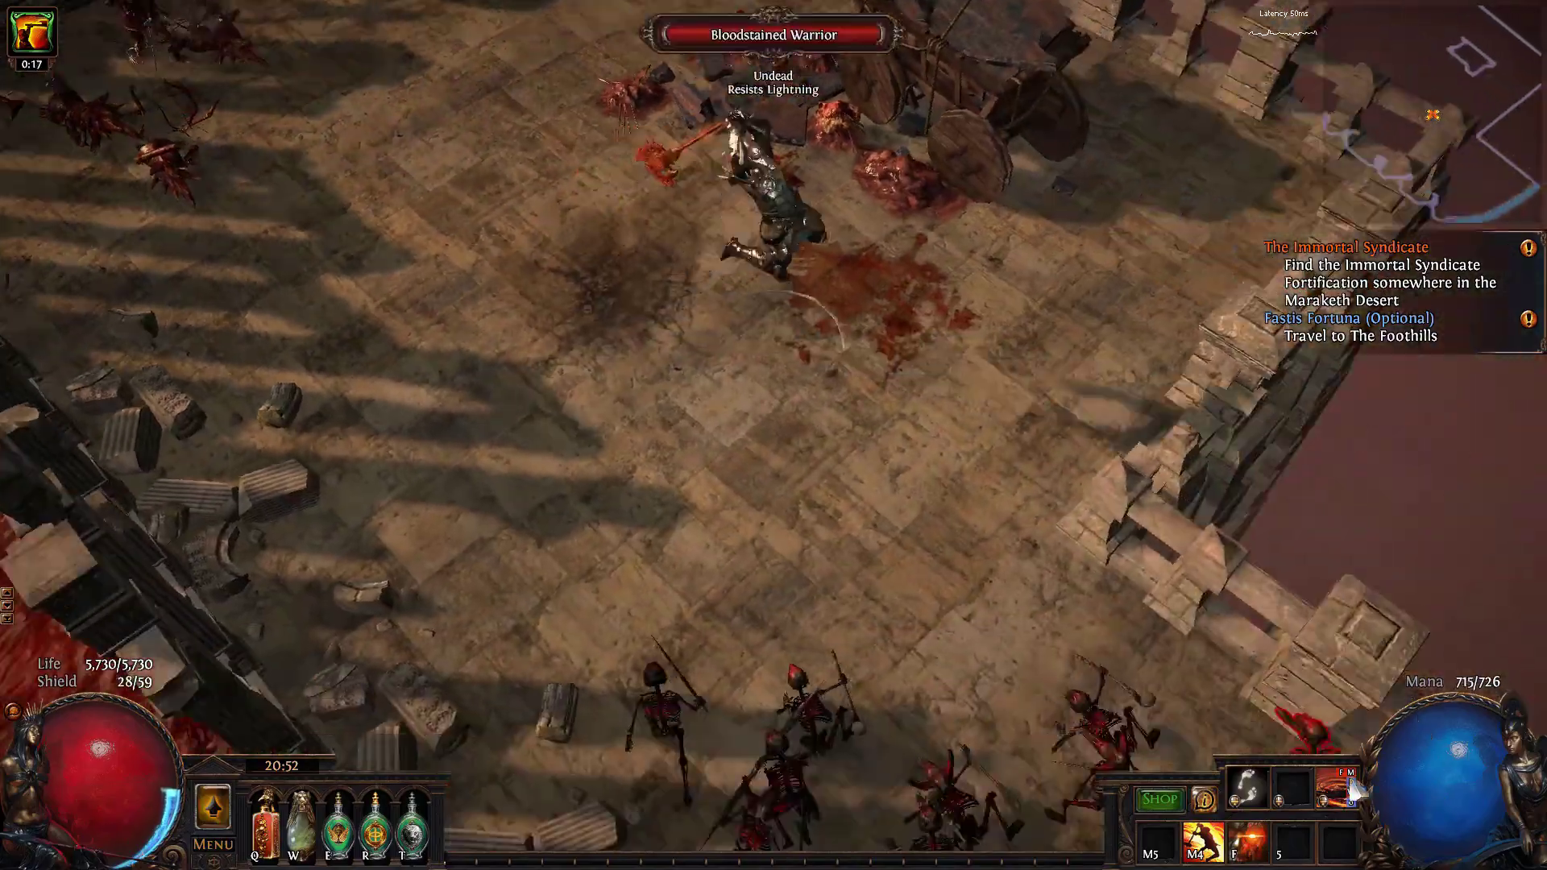
pyautogui.click(1202, 842)
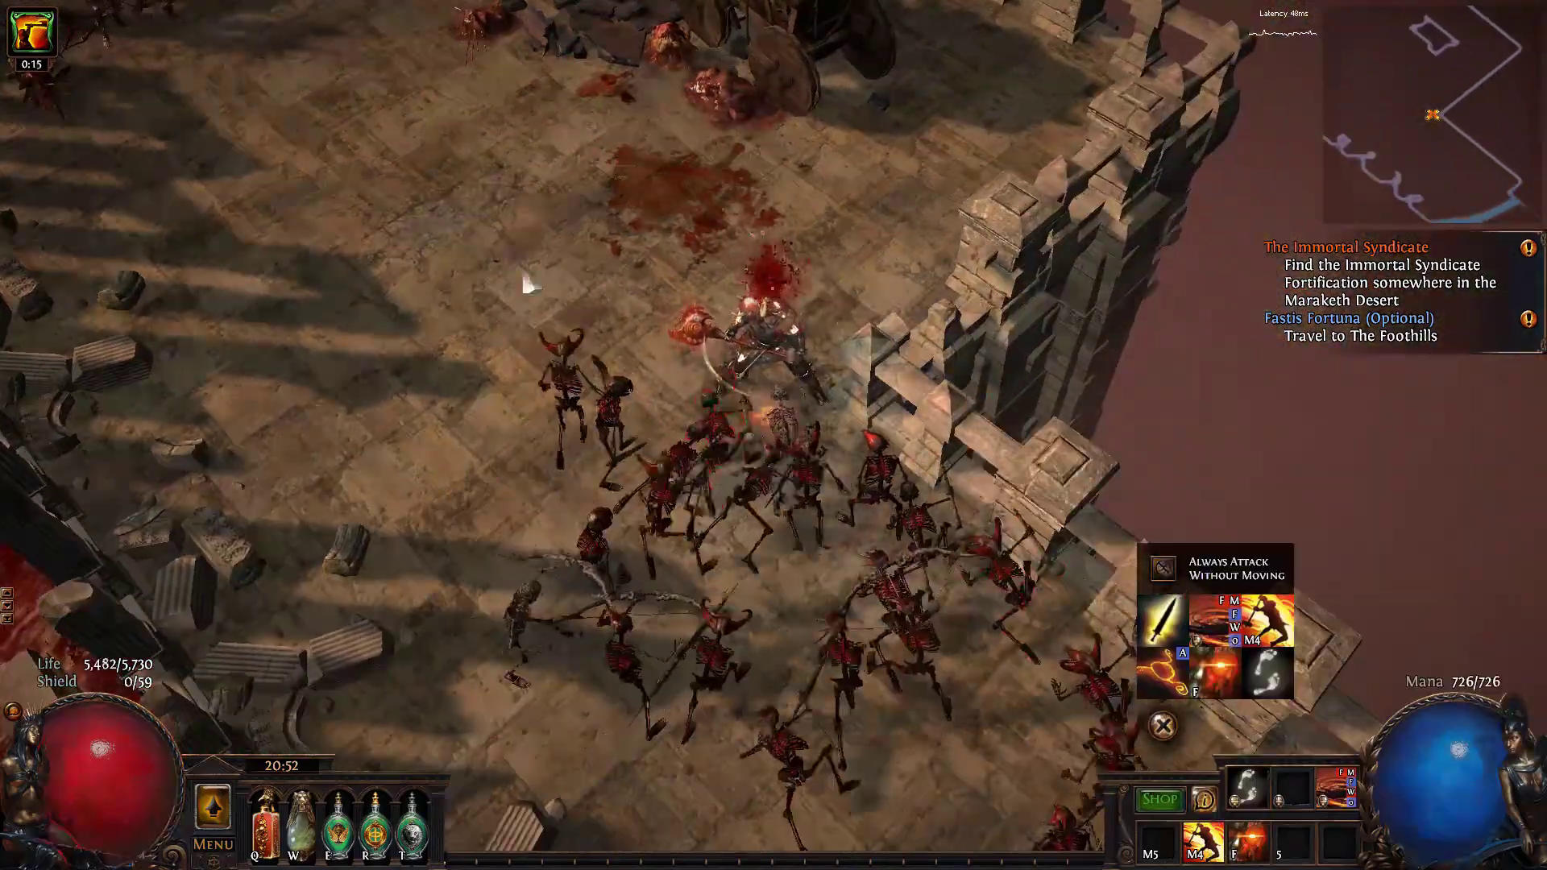
pyautogui.click(218, 15)
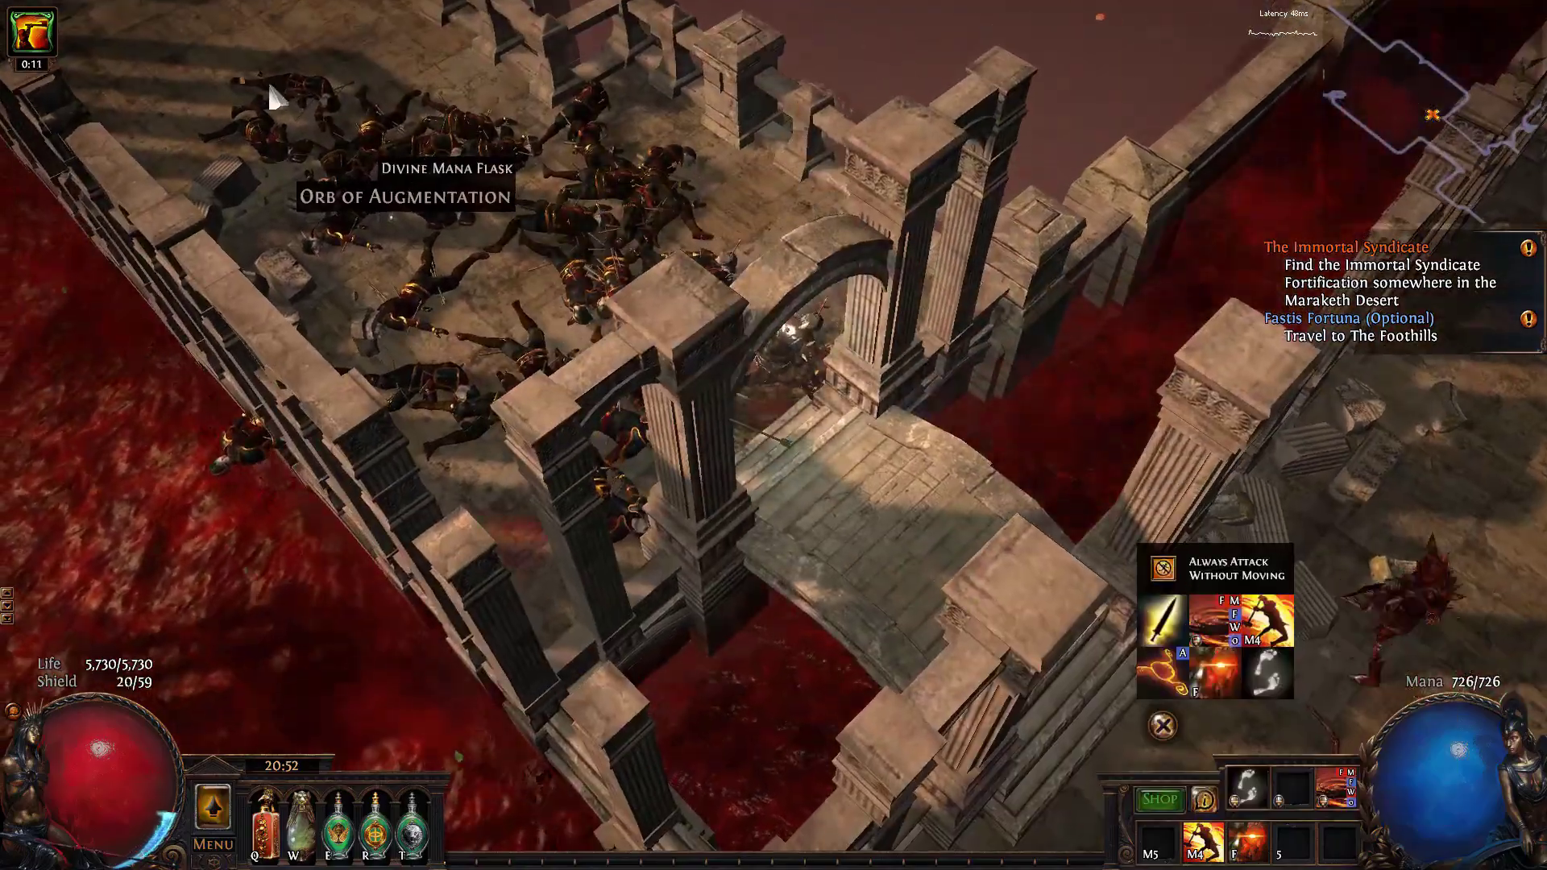
# Travel back across the aqueduct with the movement skill and attack the enemies near the dropped Portal Scroll.
pyautogui.click(272, 91)
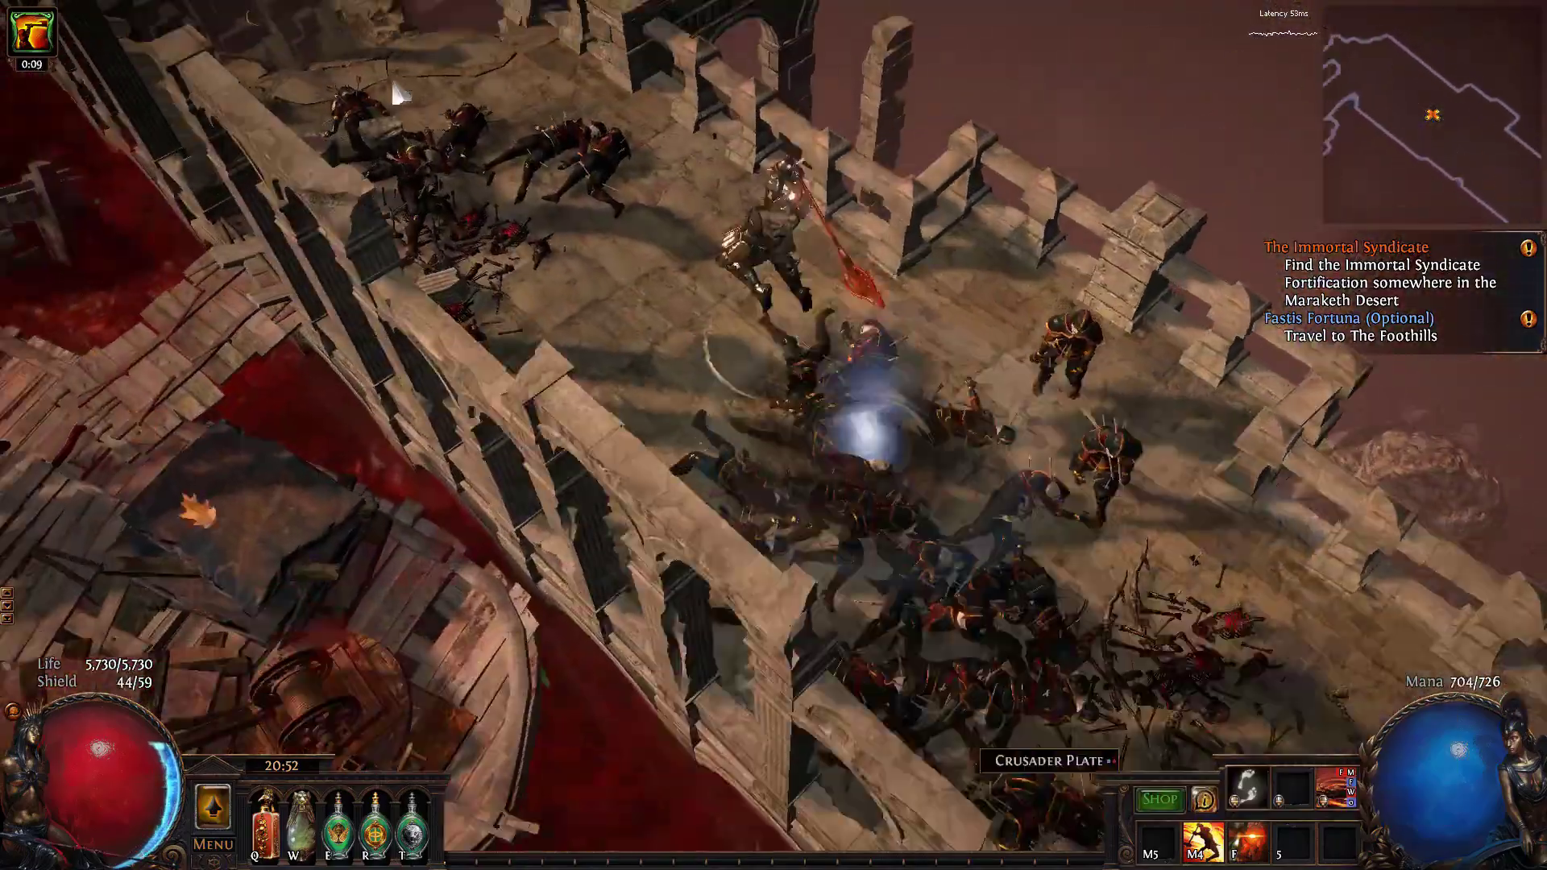
pyautogui.click(597, 732)
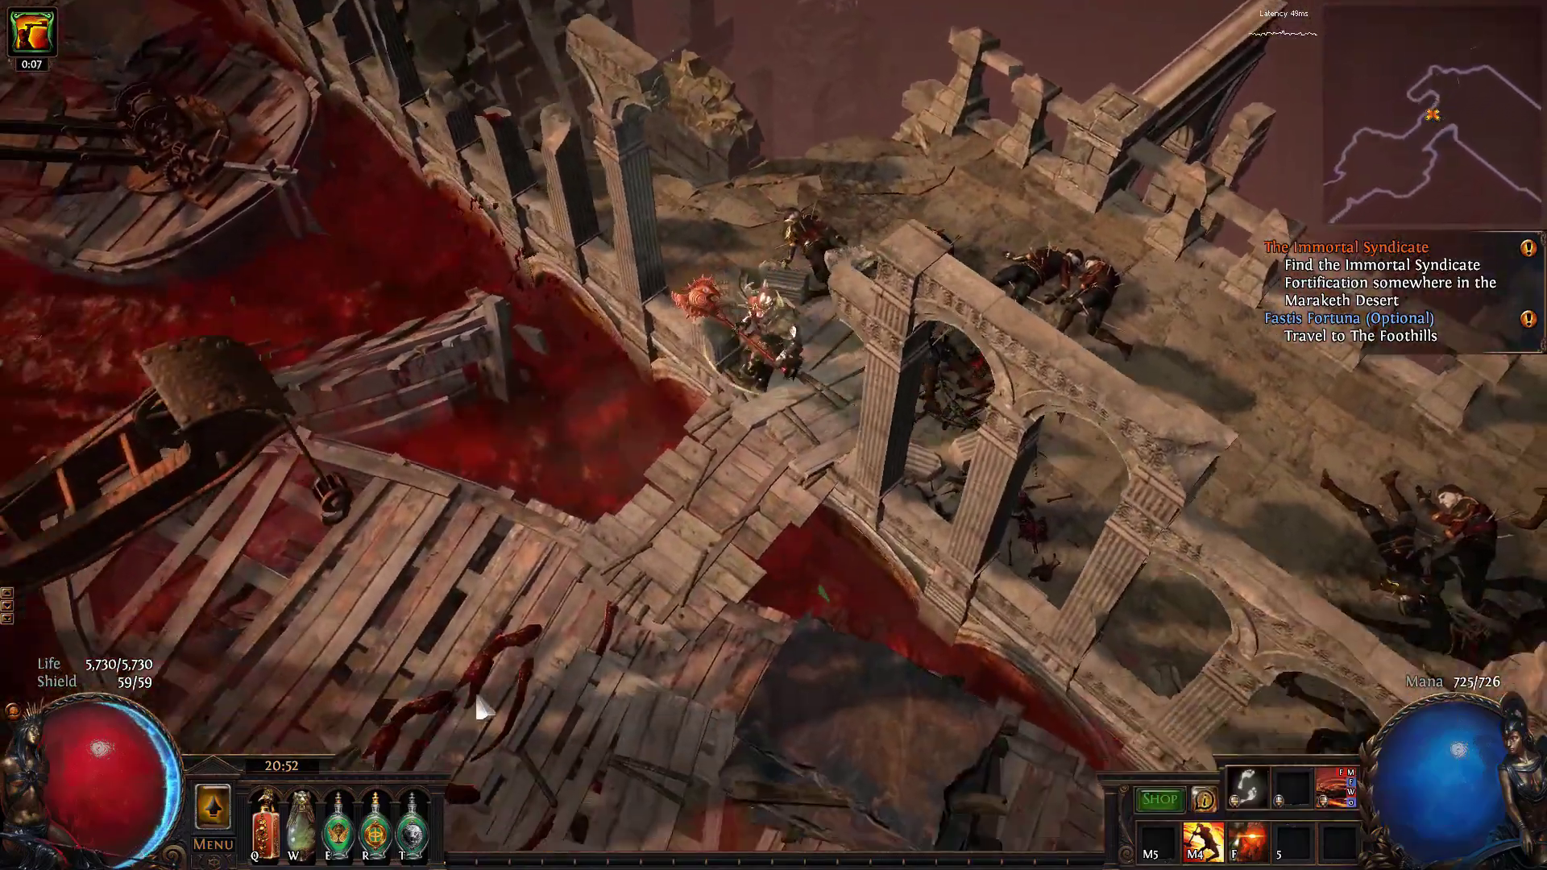
pyautogui.click(451, 695)
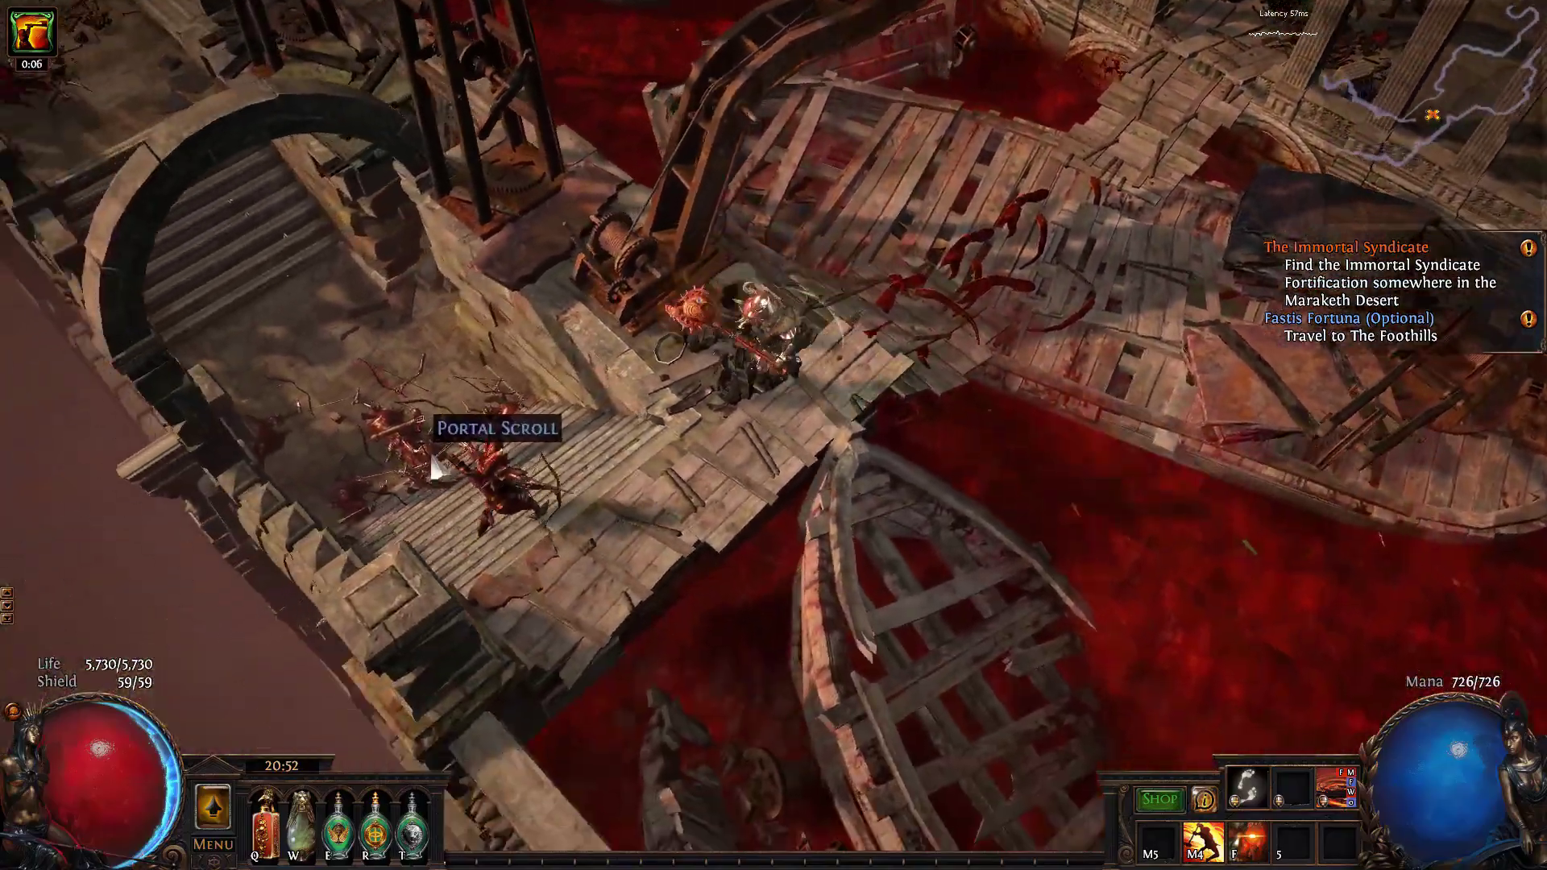
pyautogui.rightClick(580, 367)
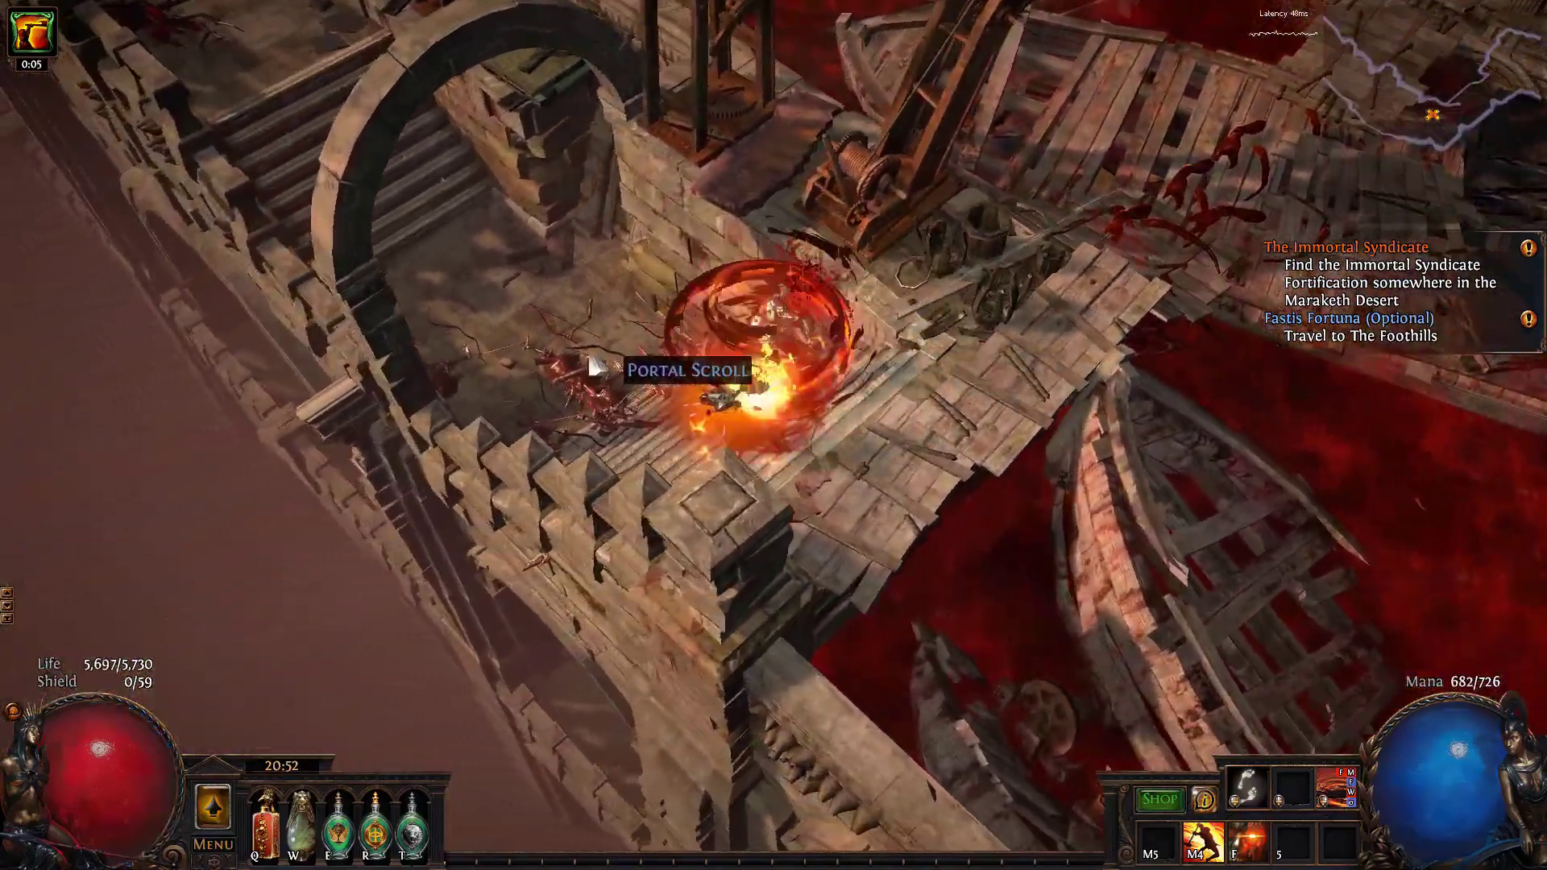